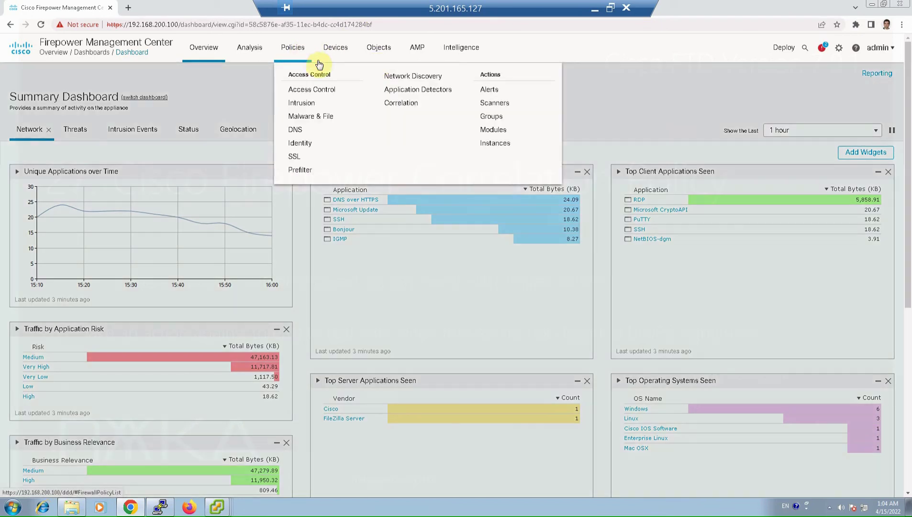
Open the alert actions under Policies and check which alert types can be created.
{"action": "mouse_move", "coordinate": [395, 105]}
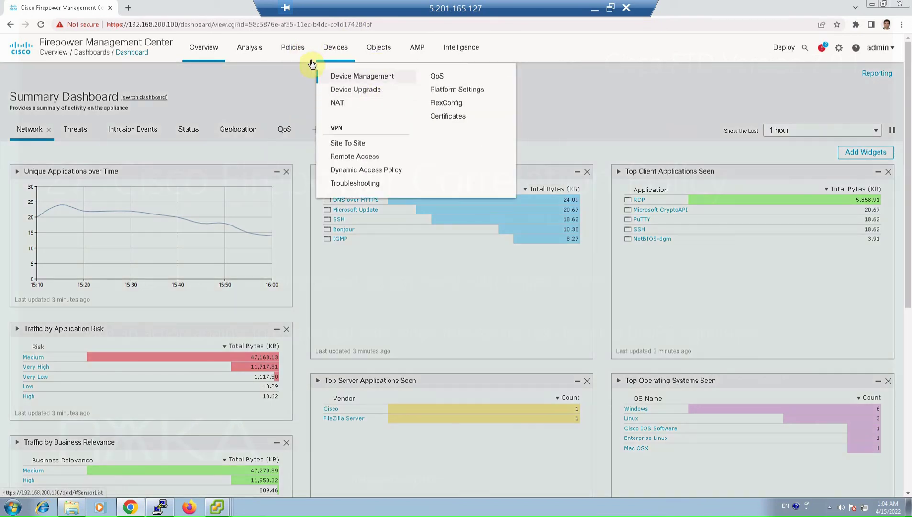
{"action": "mouse_move", "coordinate": [292, 48]}
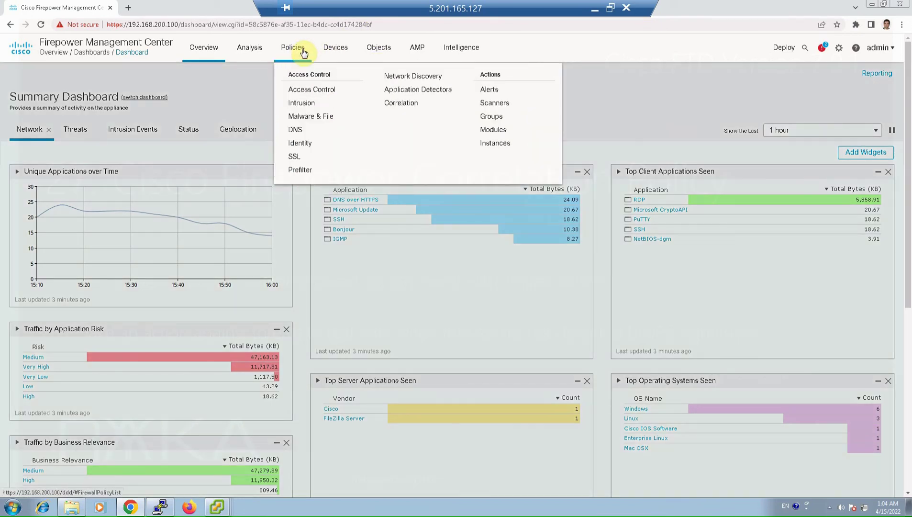
{"action": "left_click", "coordinate": [492, 91]}
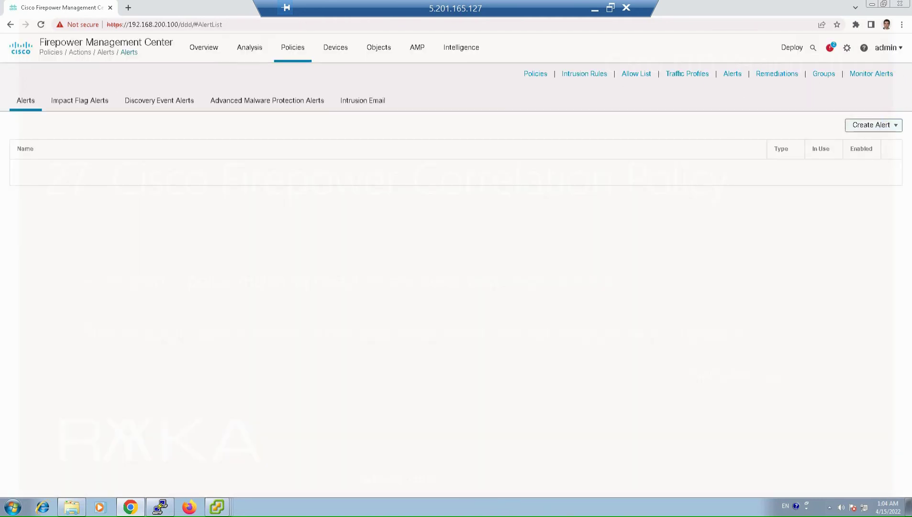
{"action": "left_click", "coordinate": [891, 127]}
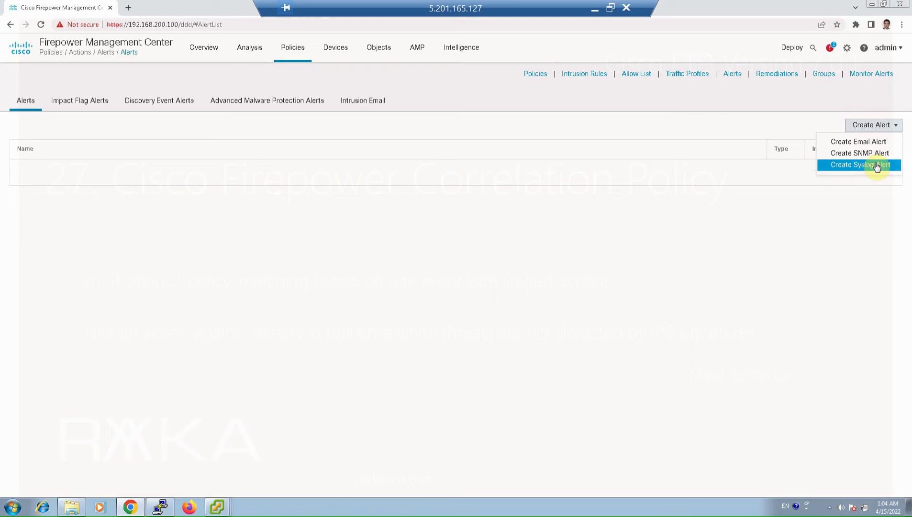
Create a remediation instance named nmap_scan1 using the Nmap Remediation(v2.0) module.
{"action": "mouse_move", "coordinate": [328, 62]}
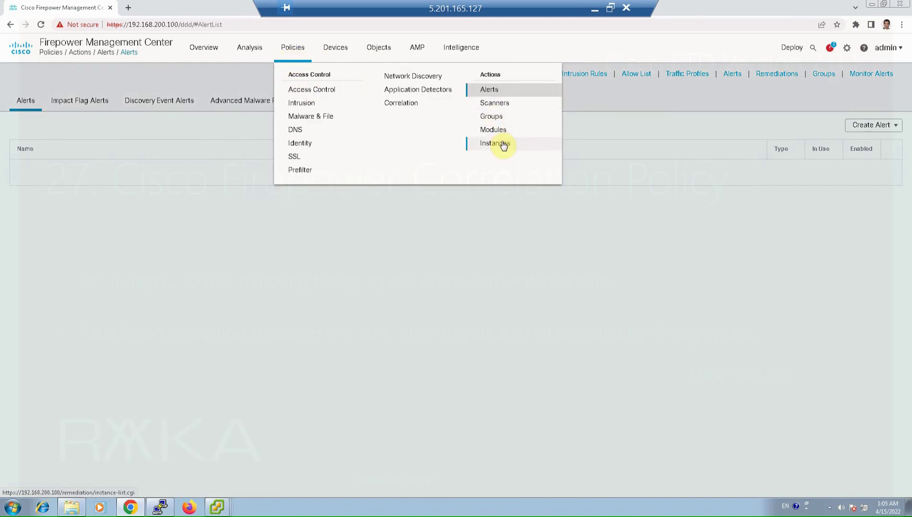
{"action": "left_click", "coordinate": [504, 146]}
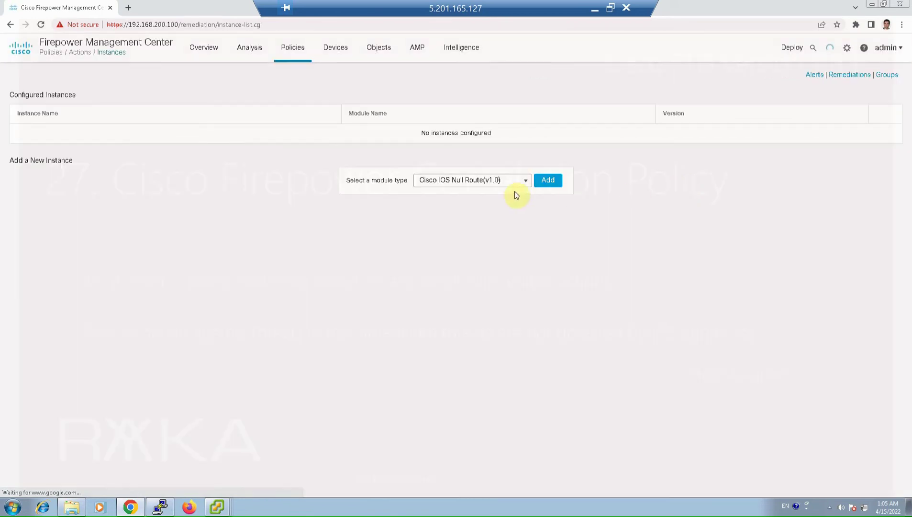
{"action": "left_click", "coordinate": [527, 183]}
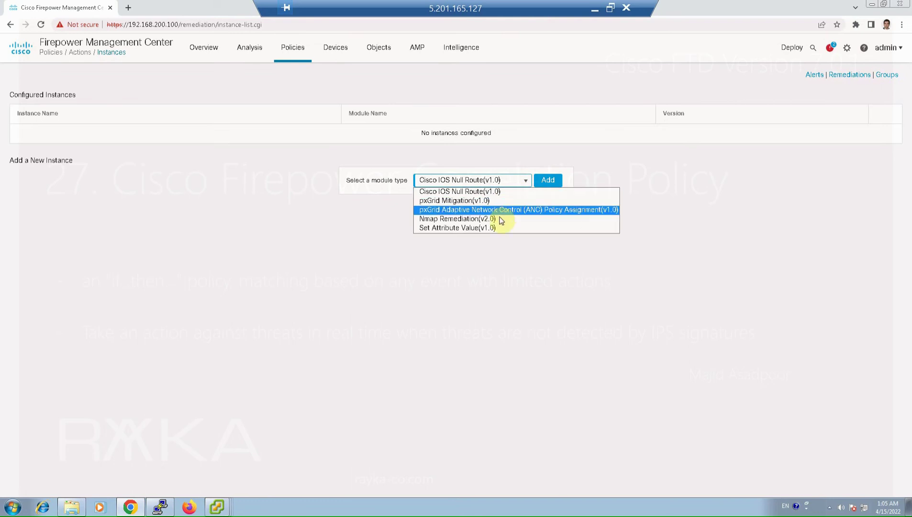
{"action": "left_click", "coordinate": [497, 221]}
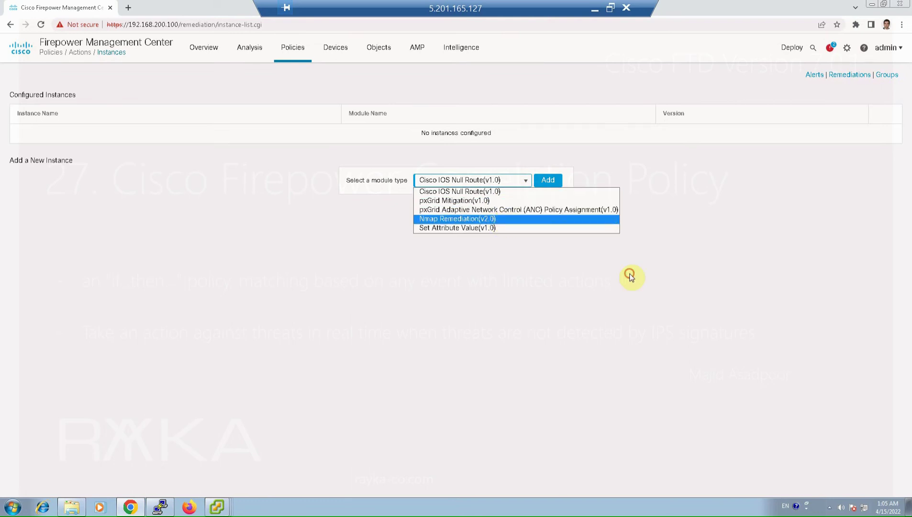
{"action": "left_click", "coordinate": [547, 180]}
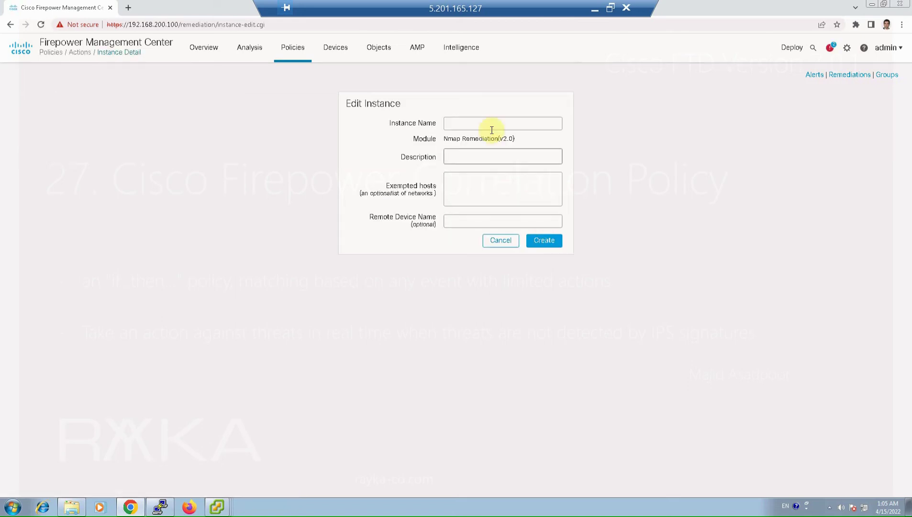
{"action": "left_click", "coordinate": [490, 125]}
{"action": "type", "text": "nma"}
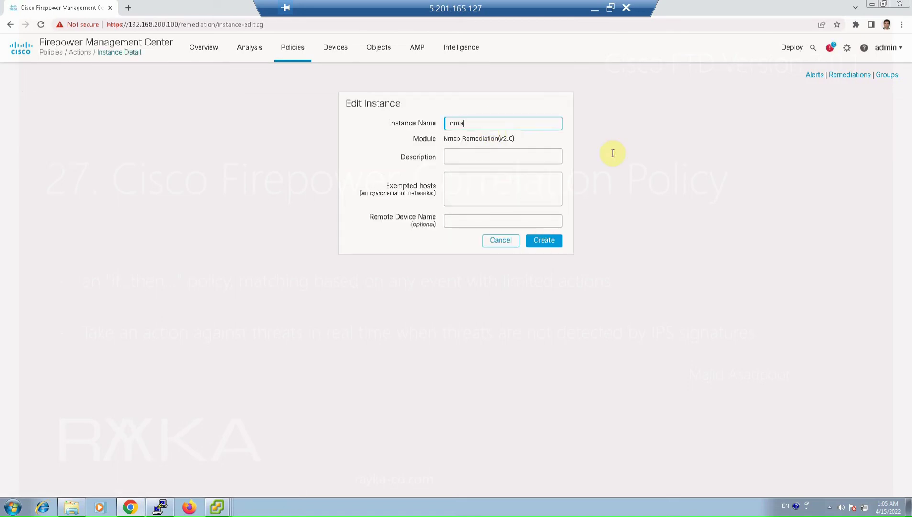
{"action": "type", "text": "p_scan1"}
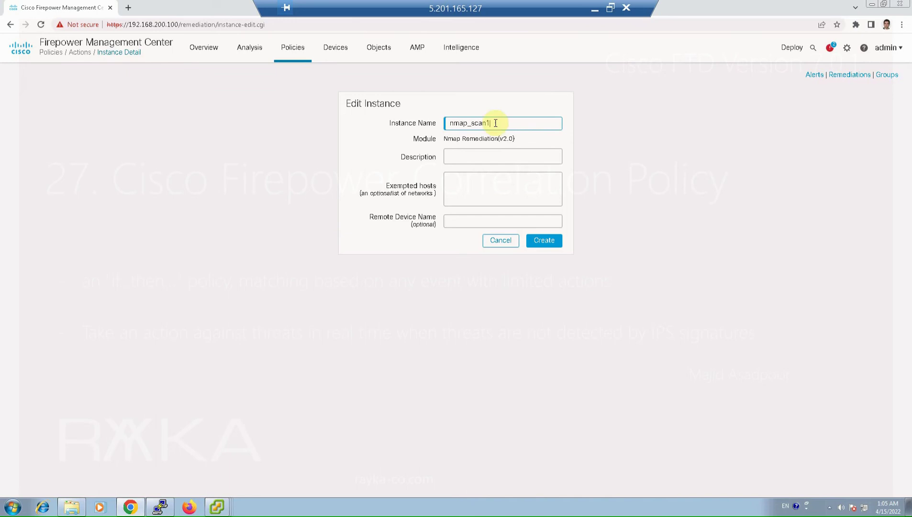
{"action": "left_click", "coordinate": [550, 241]}
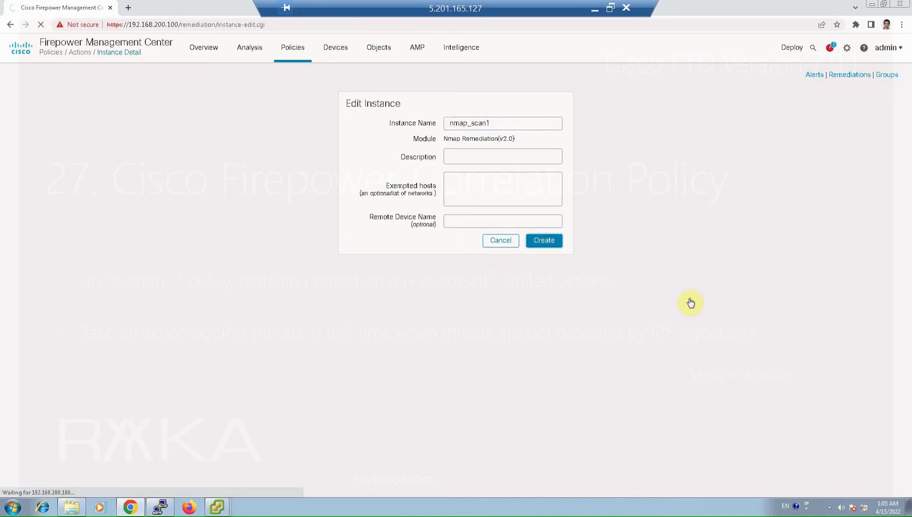
{"action": "left_click", "coordinate": [545, 240]}
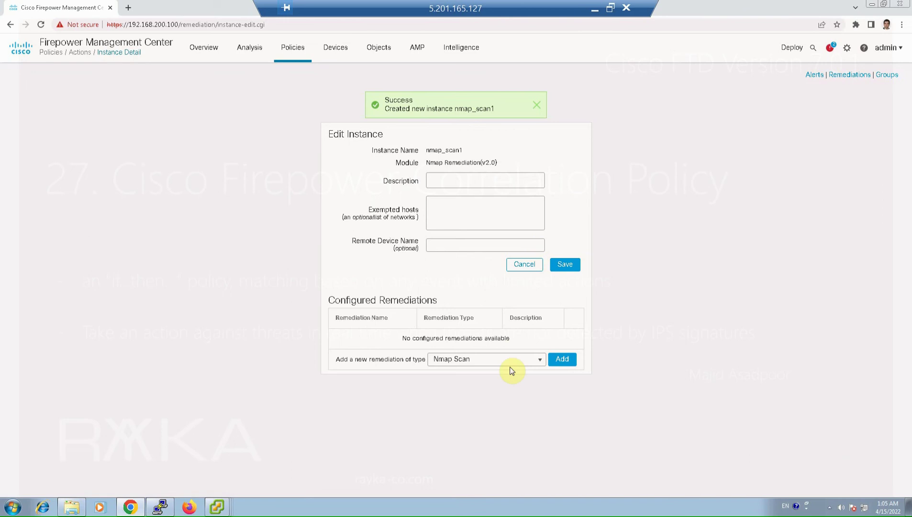
Add an Nmap Scan remediation named nmap_scan_details to the nmap_scan1 instance with default scan settings, and save it.
{"action": "left_click", "coordinate": [561, 361]}
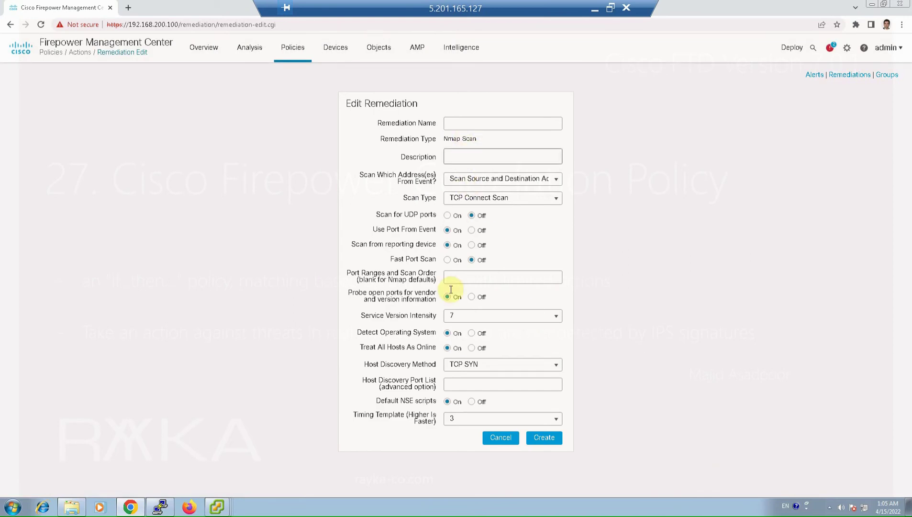
{"action": "left_click", "coordinate": [470, 125]}
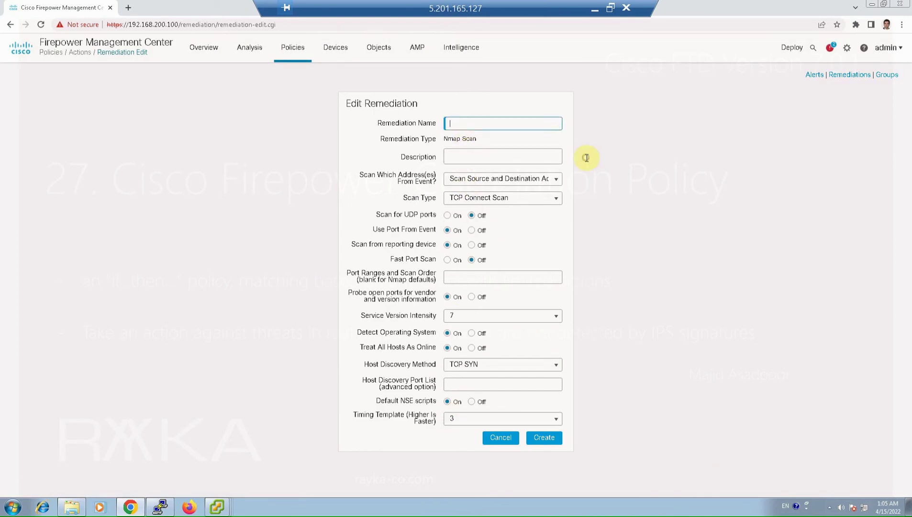
{"action": "type", "text": "nmap_scan_details"}
{"action": "left_click", "coordinate": [544, 436]}
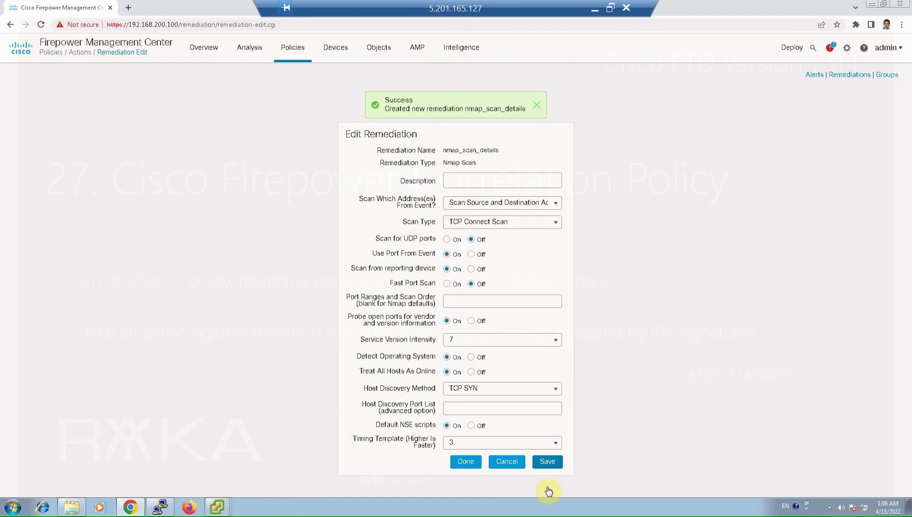
{"action": "left_click", "coordinate": [547, 461]}
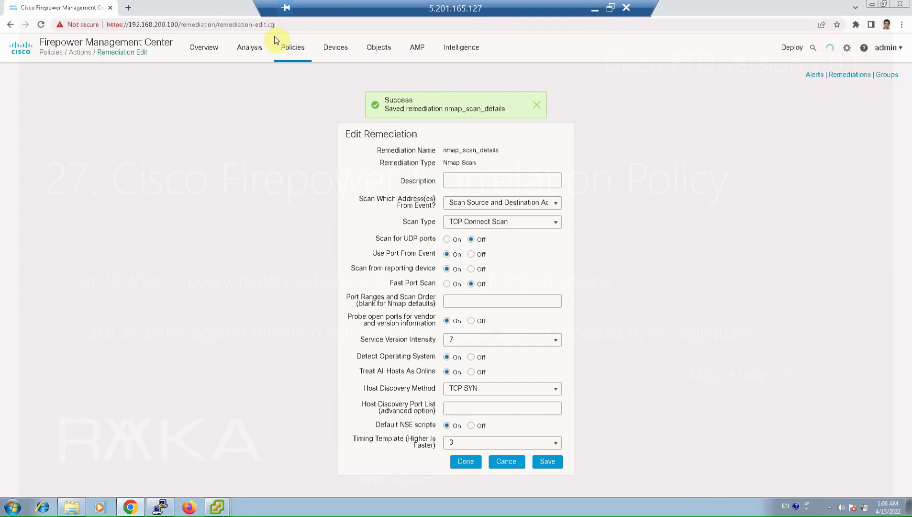
Add a Cisco IOS Null Route(v1.0) instance named block_ip with router IP 192.168.1.11 and username rayka.
{"action": "mouse_move", "coordinate": [294, 49]}
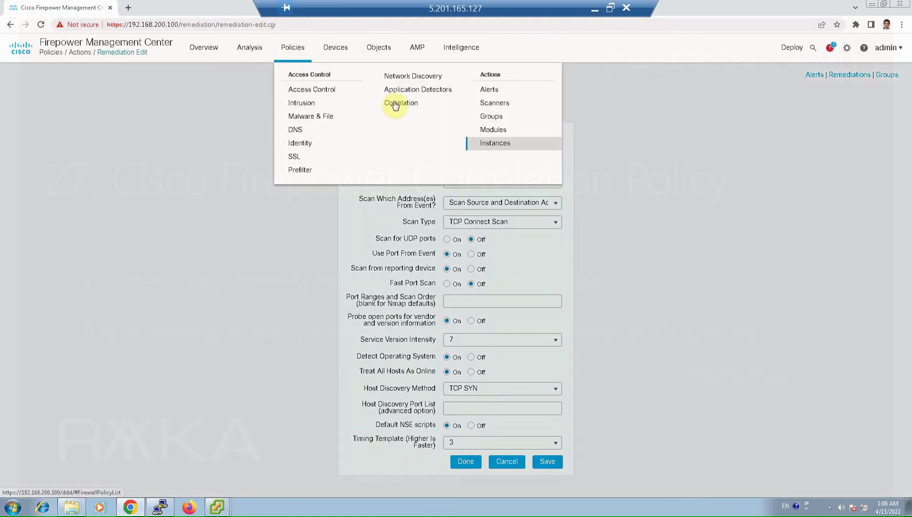
{"action": "left_click", "coordinate": [501, 146]}
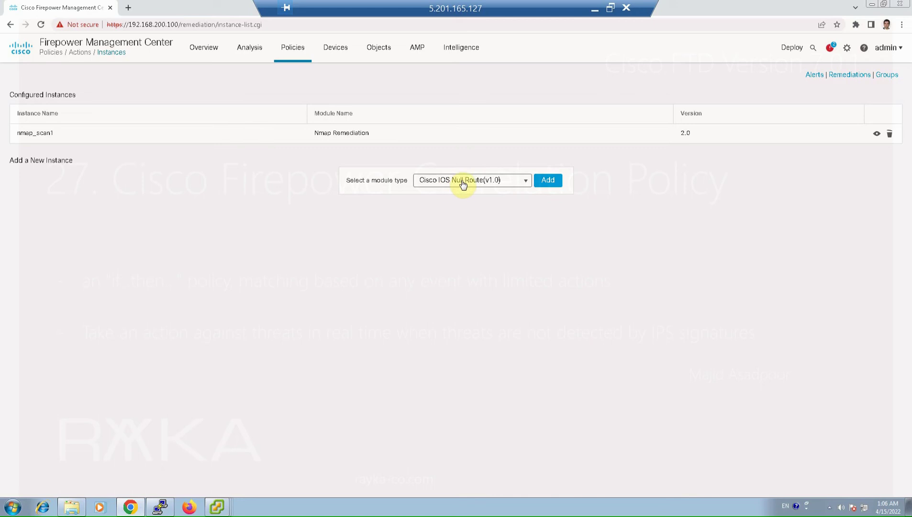
{"action": "left_click", "coordinate": [548, 180]}
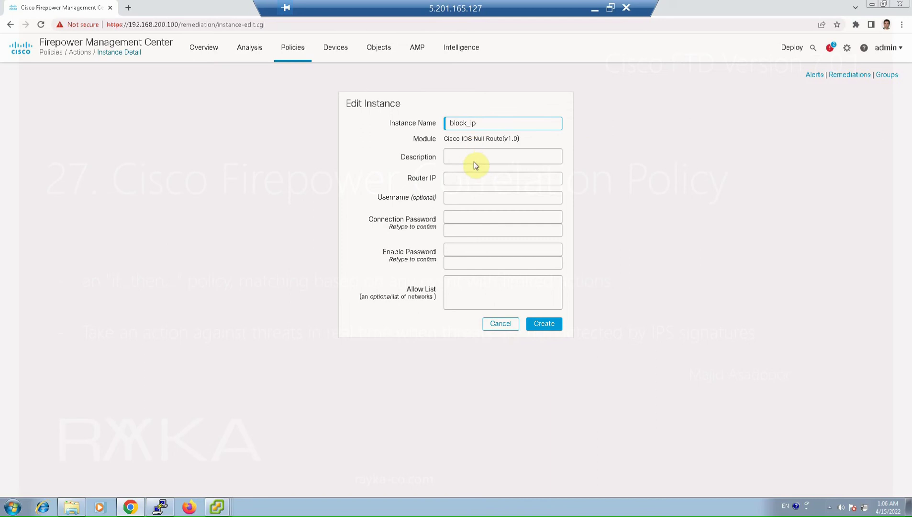
{"action": "left_click", "coordinate": [471, 177]}
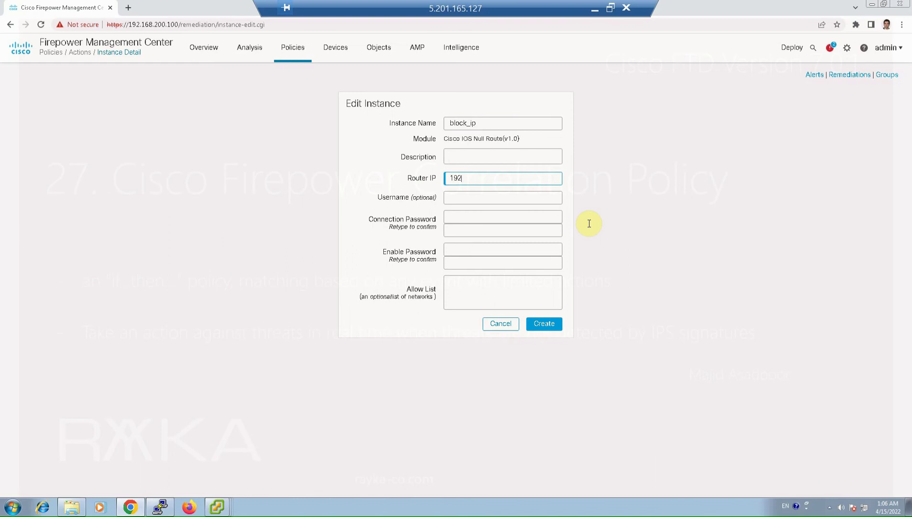
{"action": "type", "text": "192.168.1.11"}
{"action": "key", "text": "Tab"}
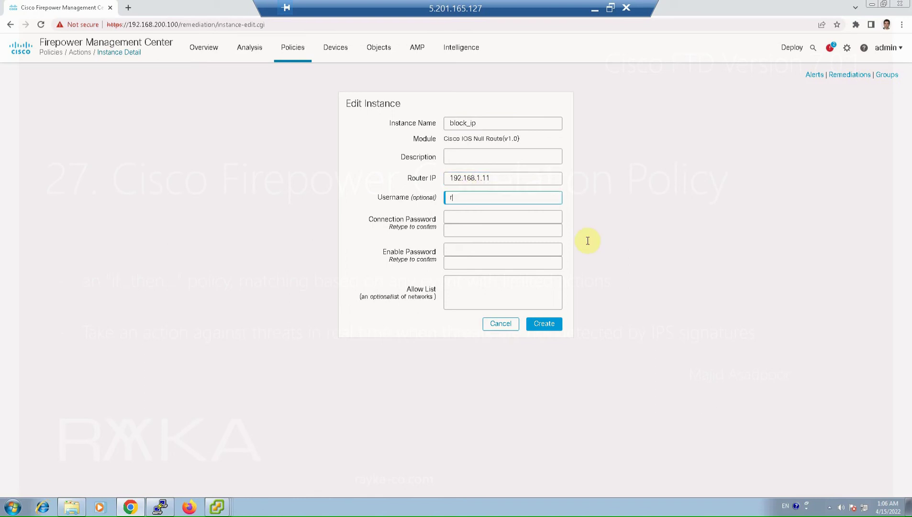
{"action": "type", "text": "rayka"}
Enter and confirm the connection password and enable password, and create the block_ip instance with an empty allow list.
{"action": "key", "text": "Tab"}
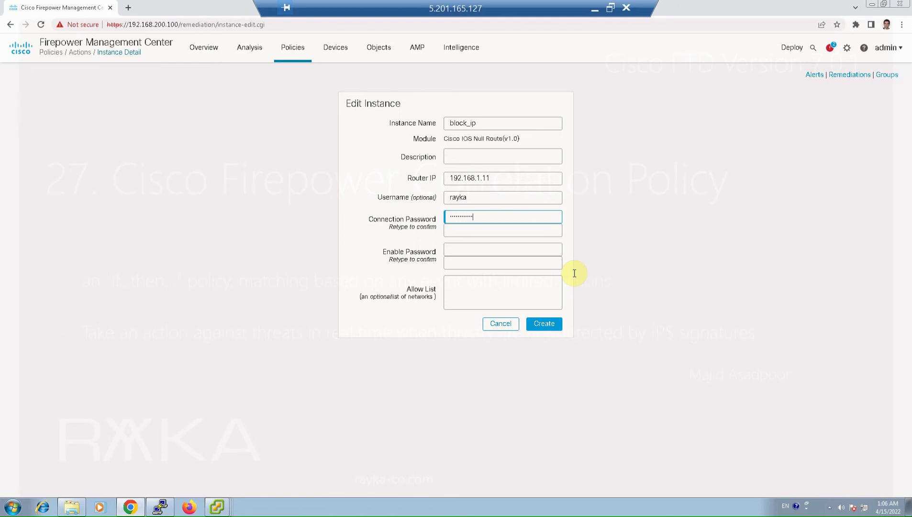
{"action": "key", "text": "Tab"}
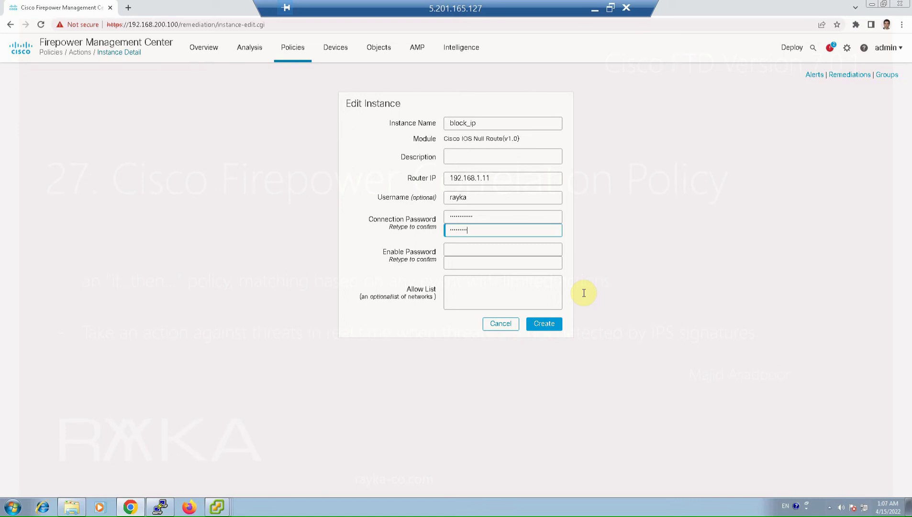
{"action": "left_click", "coordinate": [471, 247]}
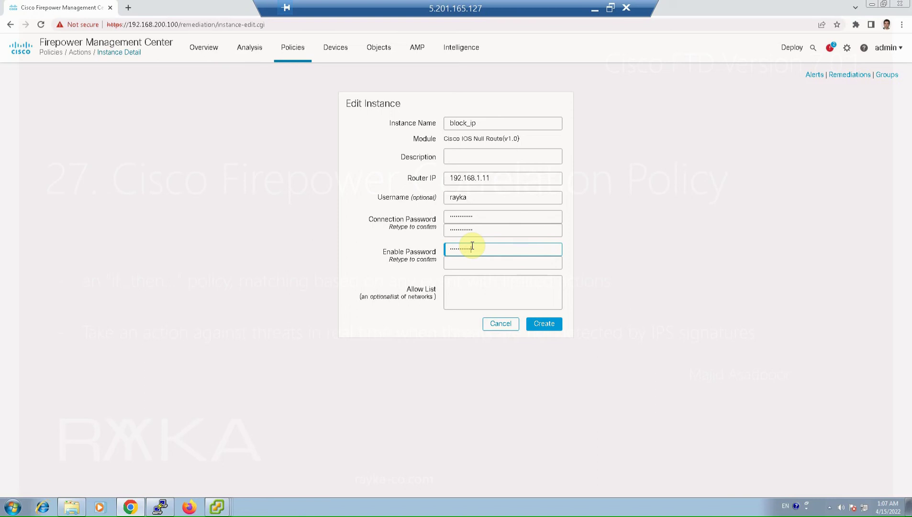
{"action": "left_click", "coordinate": [452, 261]}
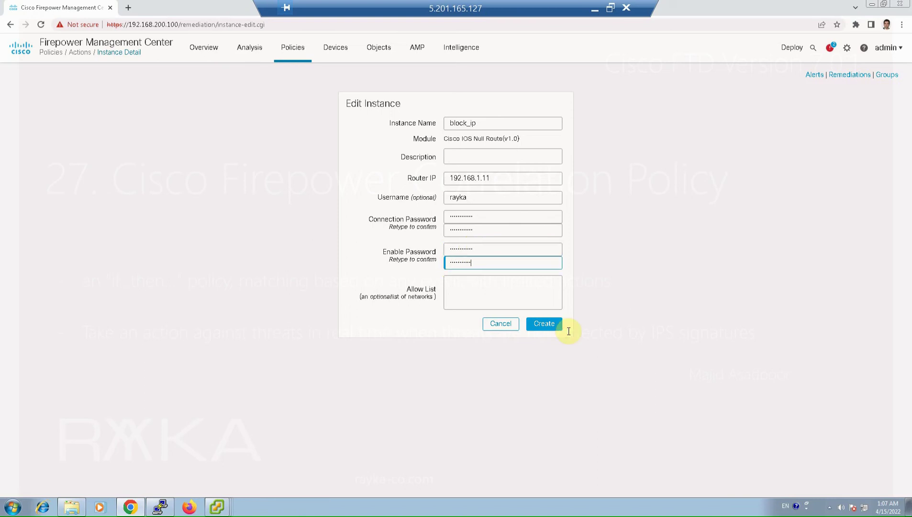
{"action": "left_click", "coordinate": [501, 287]}
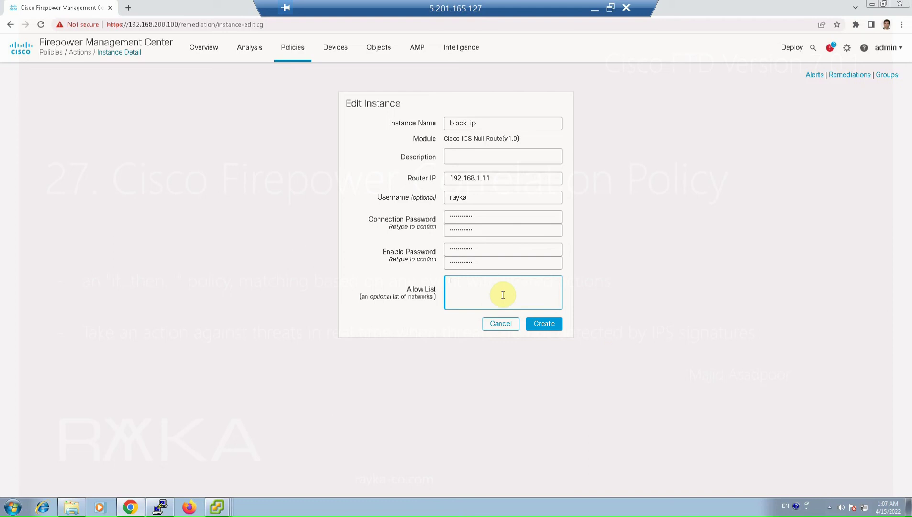
{"action": "left_click", "coordinate": [542, 325]}
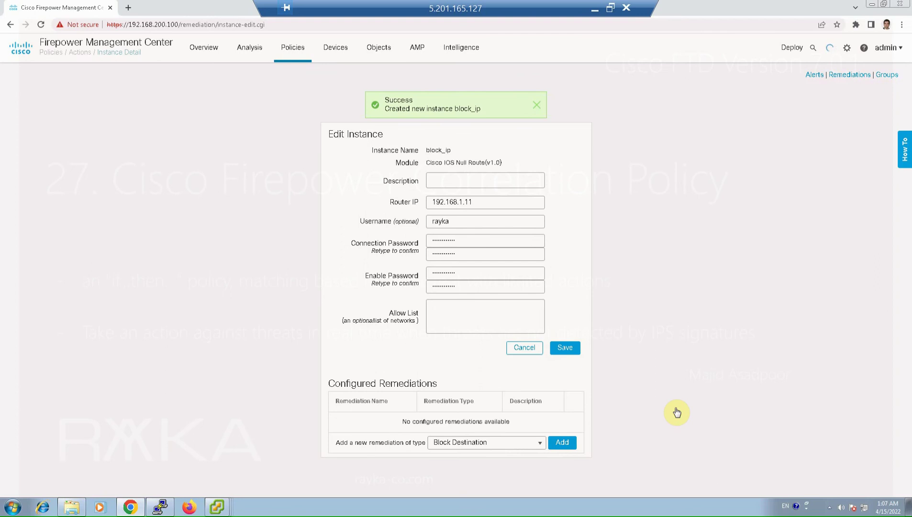
Add a Block Source remediation named block_src_ip to the block_ip instance and save it.
{"action": "left_click", "coordinate": [483, 443]}
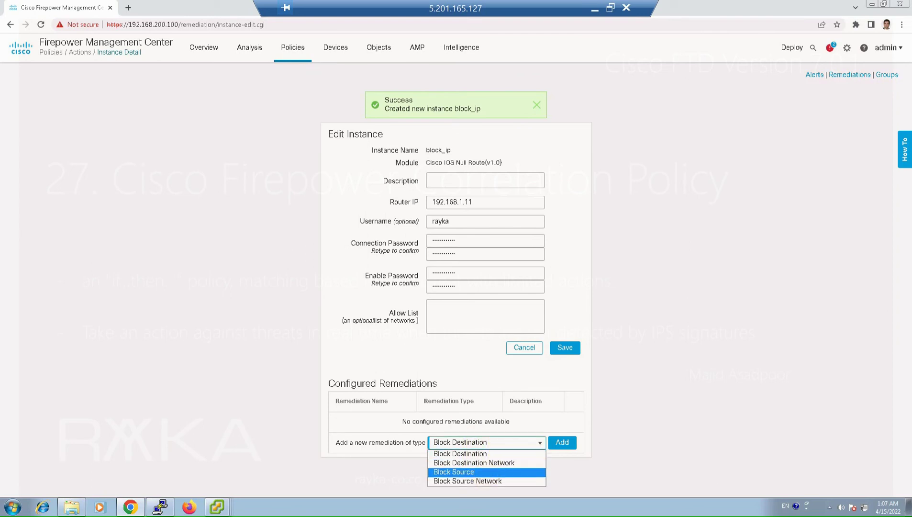
{"action": "left_click", "coordinate": [483, 471]}
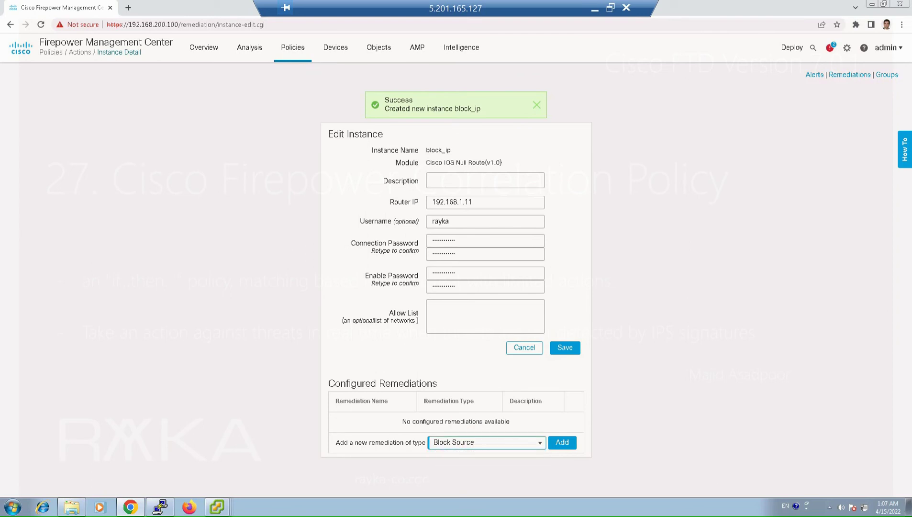
{"action": "left_click", "coordinate": [562, 443]}
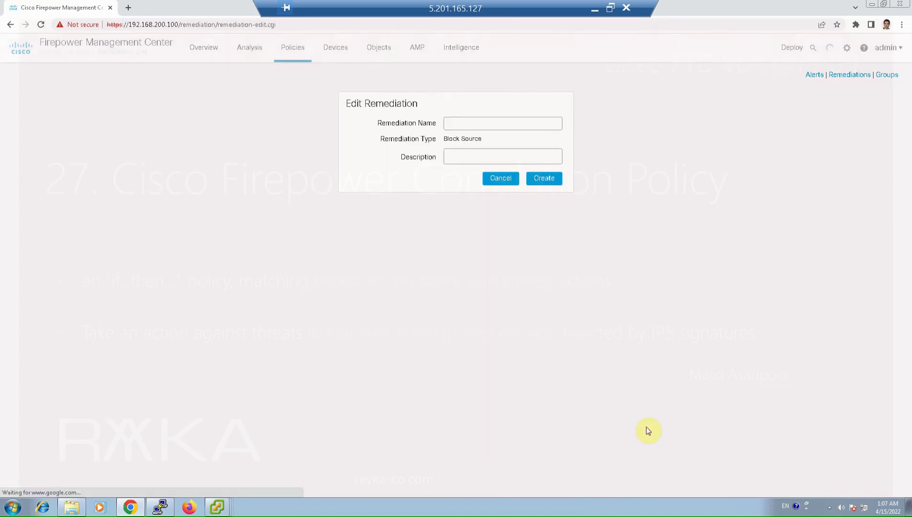
{"action": "left_click", "coordinate": [494, 125]}
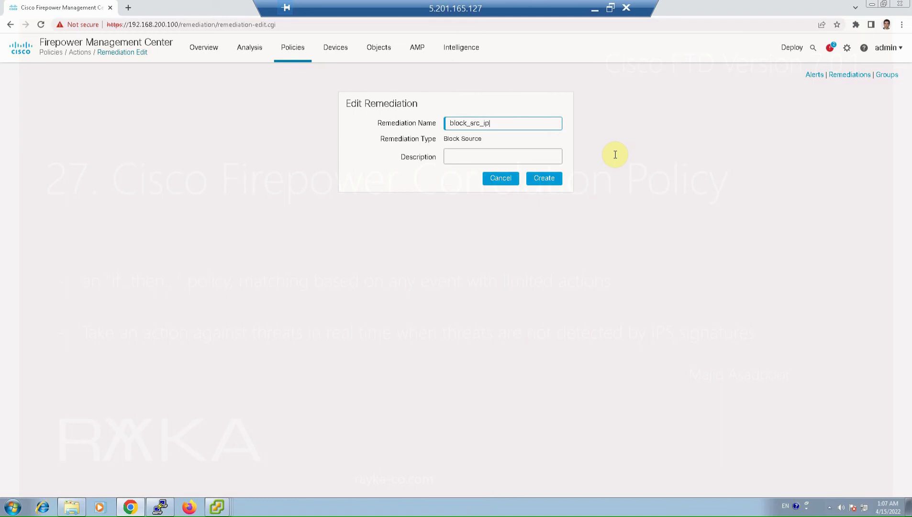
{"action": "key", "text": "Return"}
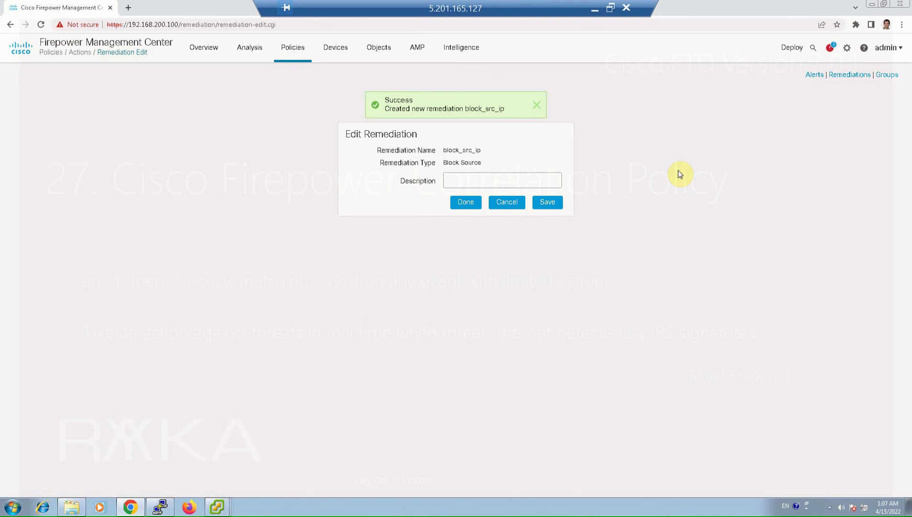
{"action": "left_click", "coordinate": [548, 204]}
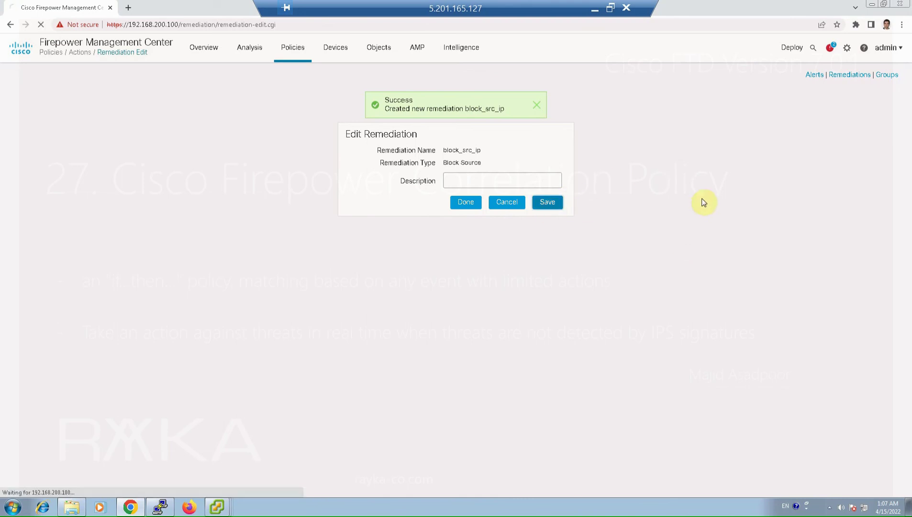
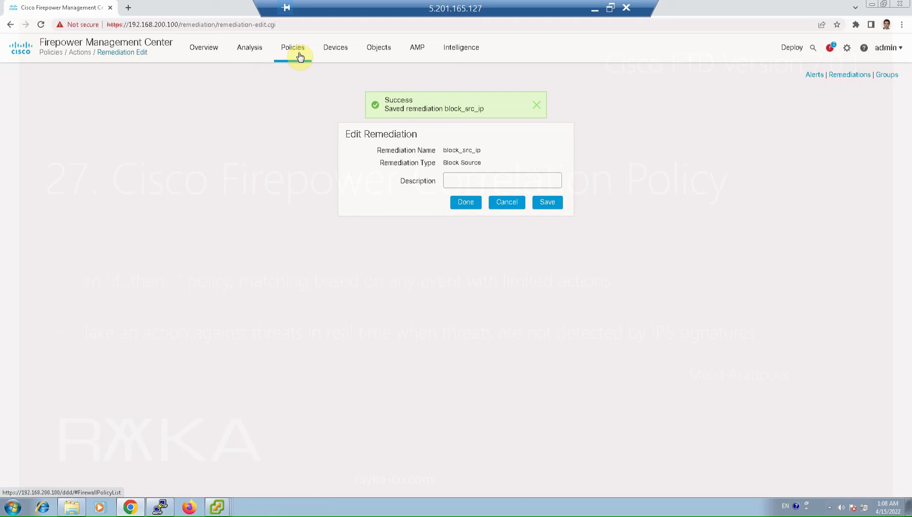
Create a new correlation rule and enter sample_correlation_rule as both its name and its description.
{"action": "left_click", "coordinate": [300, 57]}
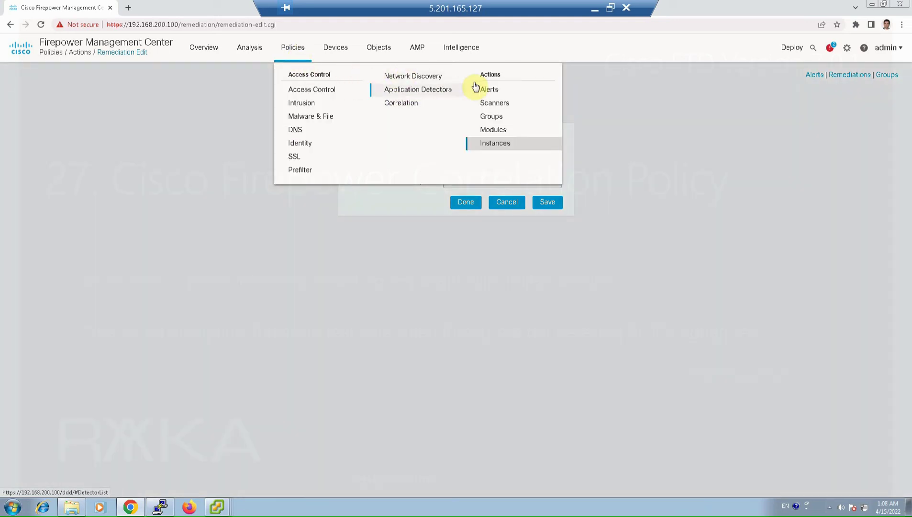
{"action": "left_click", "coordinate": [510, 129]}
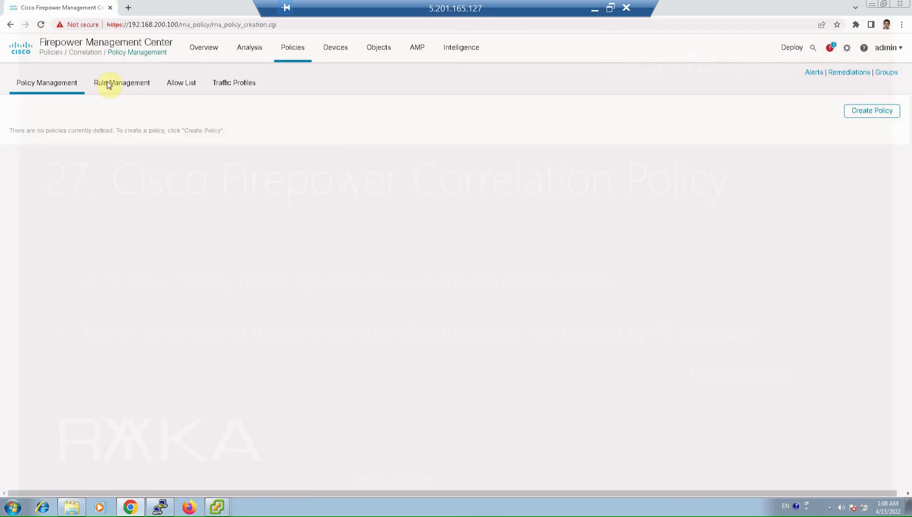
{"action": "left_click", "coordinate": [122, 84]}
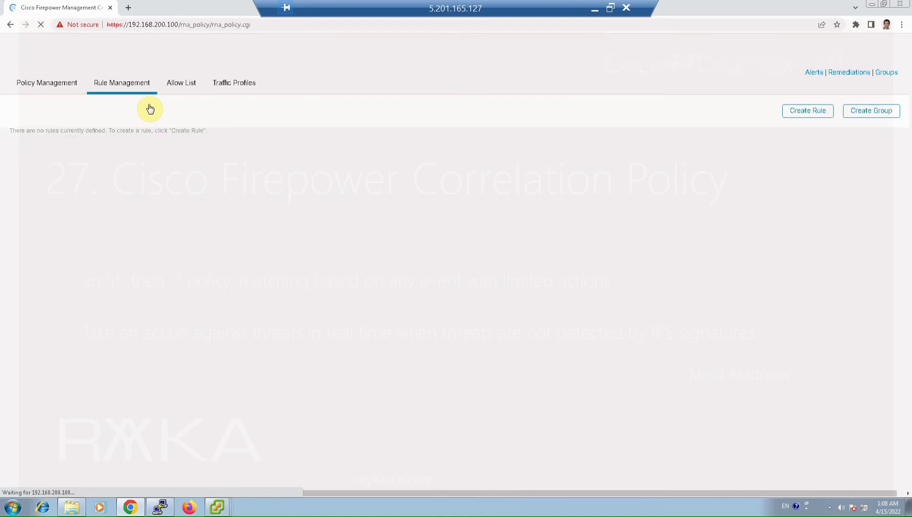
{"action": "left_click", "coordinate": [813, 117]}
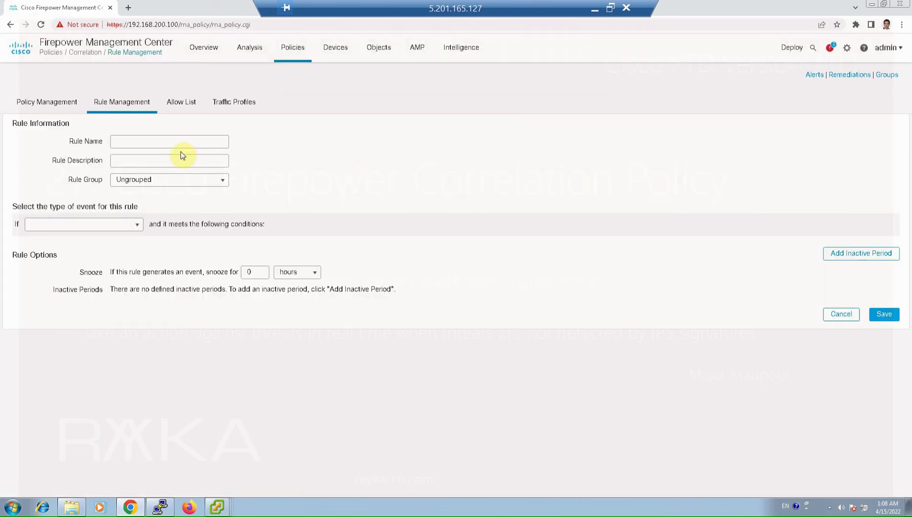
{"action": "type", "text": "samp"}
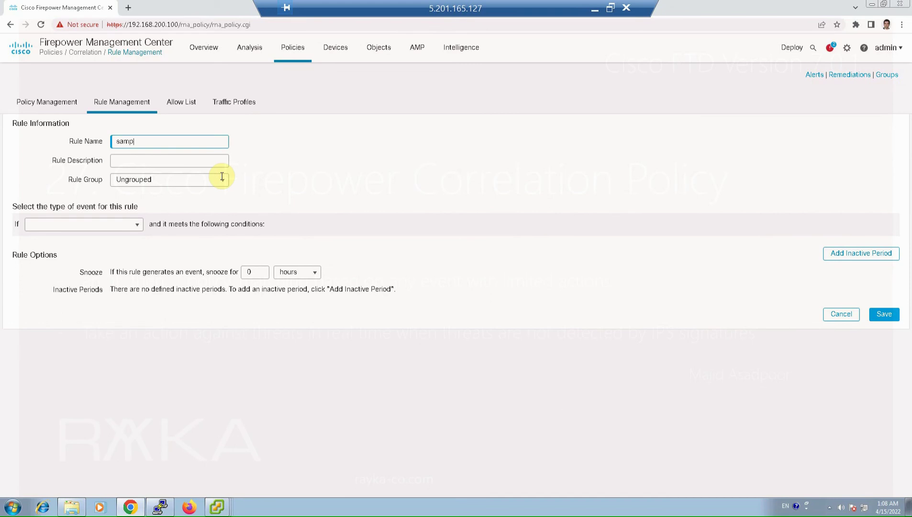
{"action": "type", "text": "le_correlation_rule"}
{"action": "key", "text": "ctrl+a"}
{"action": "key", "text": "ctrl+c"}
{"action": "left_click", "coordinate": [167, 161]}
{"action": "key", "text": "ctrl+v"}
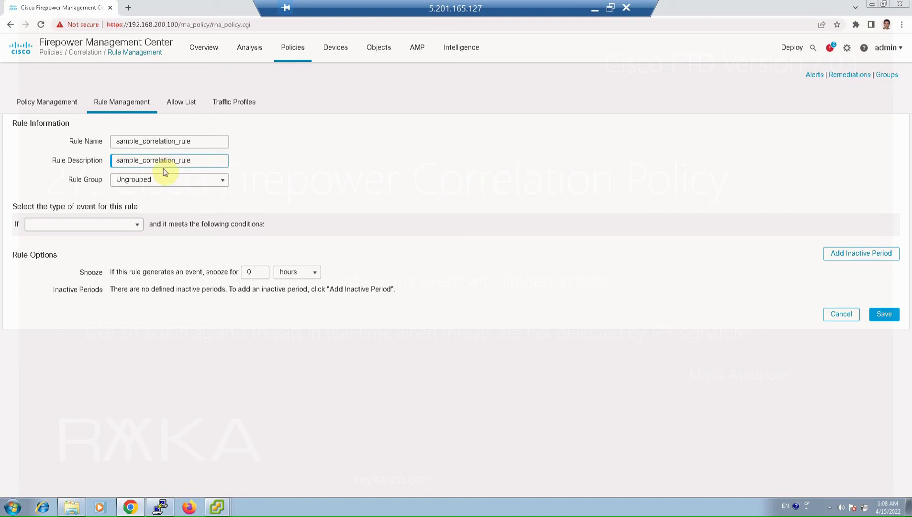
Set the rule to trigger when a discovery event occurs and a new IP host is detected, leaving the condition field empty.
{"action": "left_click", "coordinate": [98, 226]}
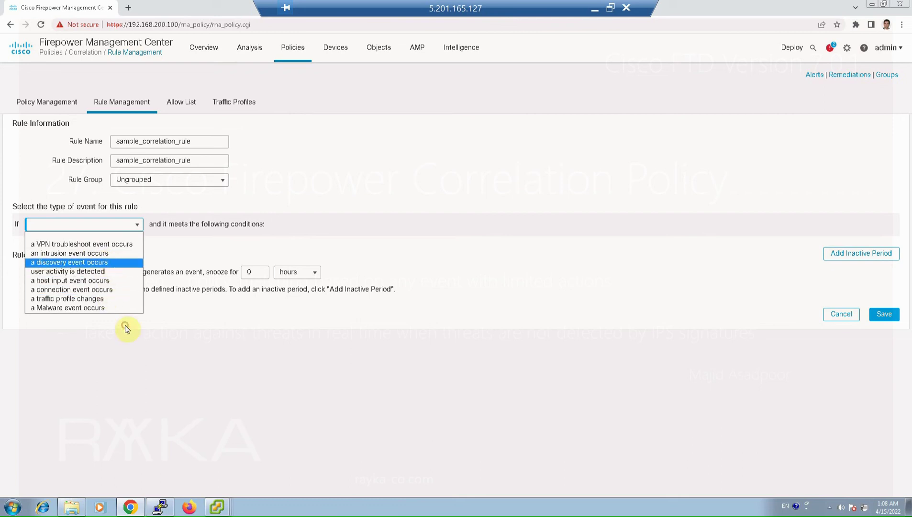
{"action": "left_click", "coordinate": [123, 262]}
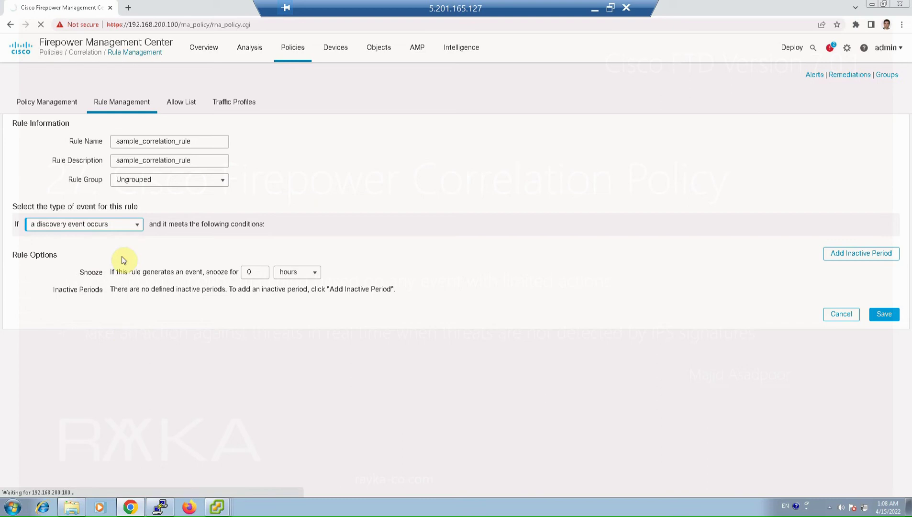
{"action": "left_click", "coordinate": [208, 232]}
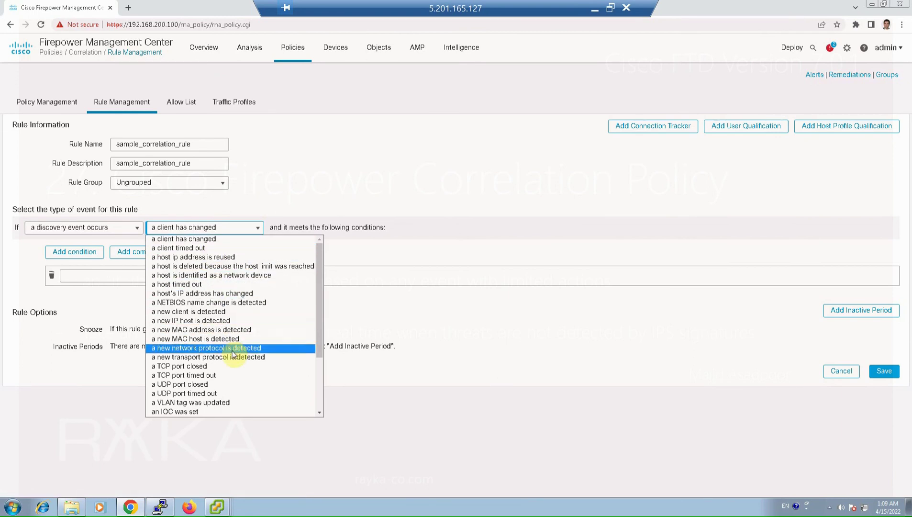
{"action": "left_click", "coordinate": [229, 324]}
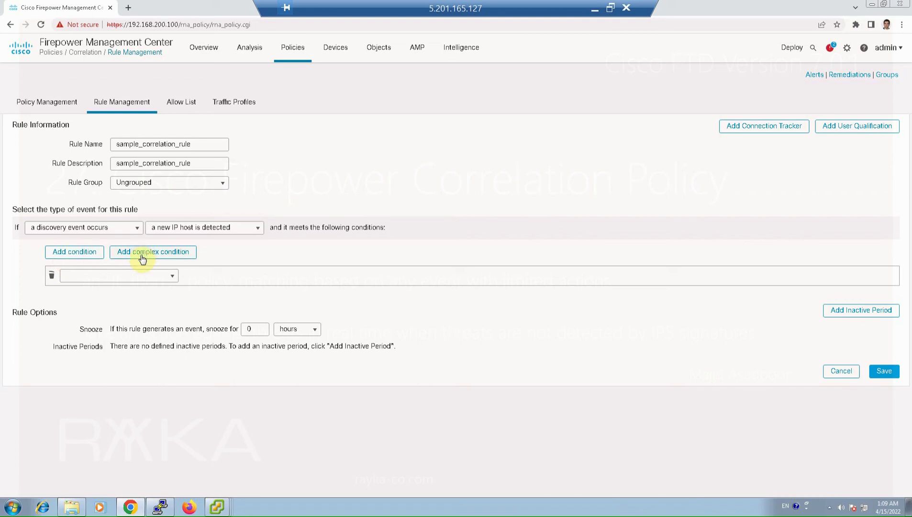
{"action": "left_click", "coordinate": [133, 279]}
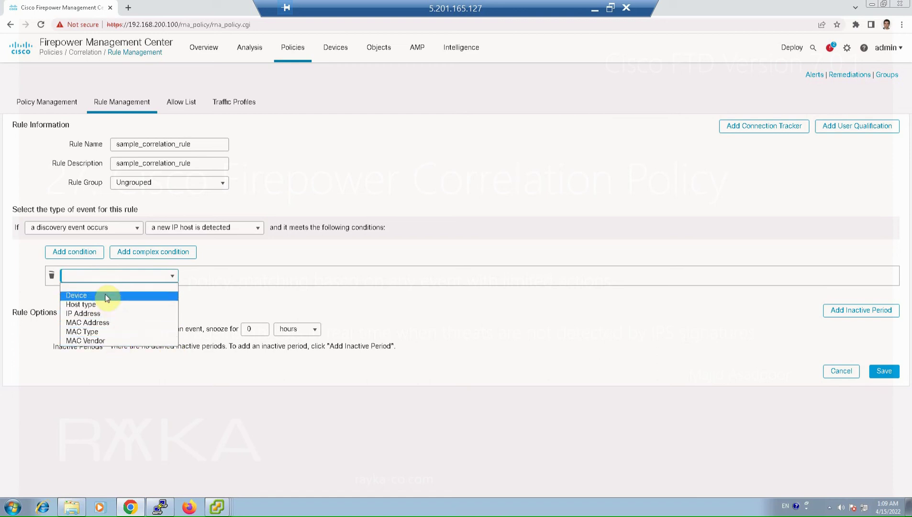
{"action": "left_click", "coordinate": [214, 293]}
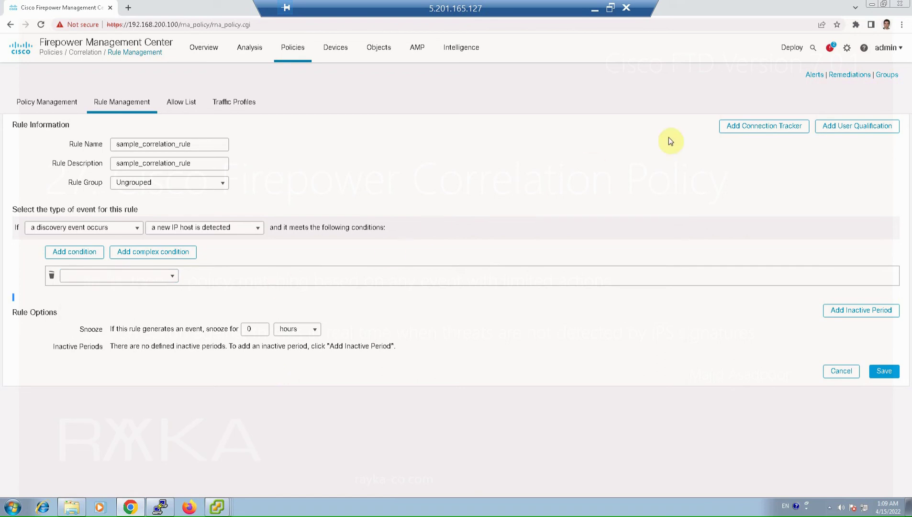
Add a connection tracker to the rule that starts tracking connections whose Initiator IP is in 192.168.0.0/16.
{"action": "left_click", "coordinate": [765, 128]}
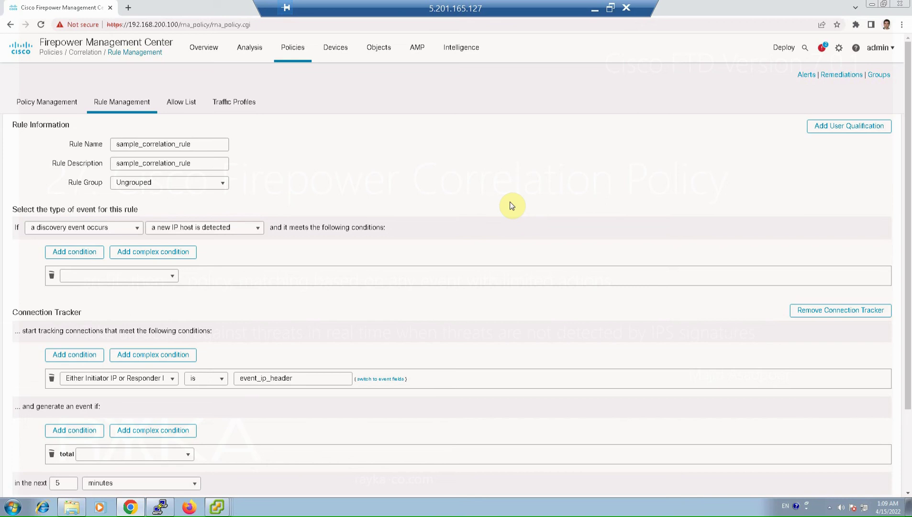
{"action": "left_click", "coordinate": [114, 378]}
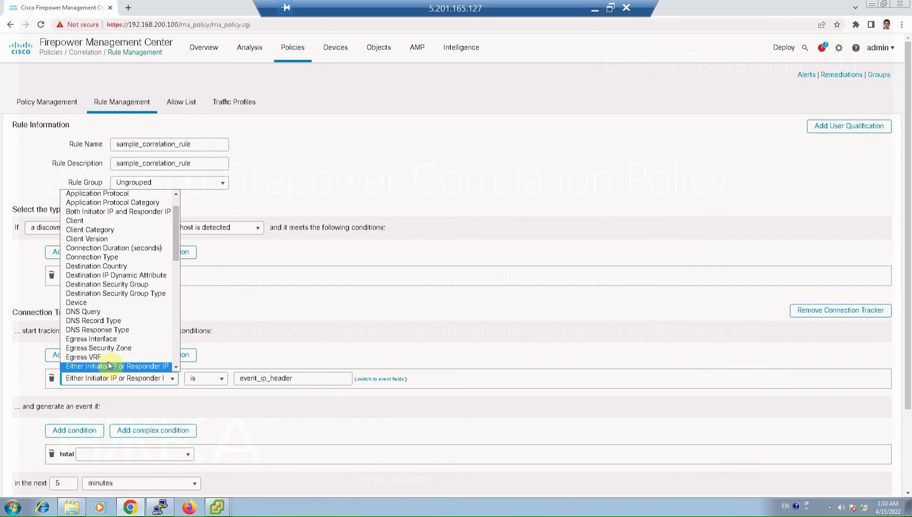
{"action": "scroll", "coordinate": [125, 276], "scroll_direction": "down", "scroll_amount": 4}
{"action": "scroll", "coordinate": [125, 276], "scroll_direction": "down", "scroll_amount": 4}
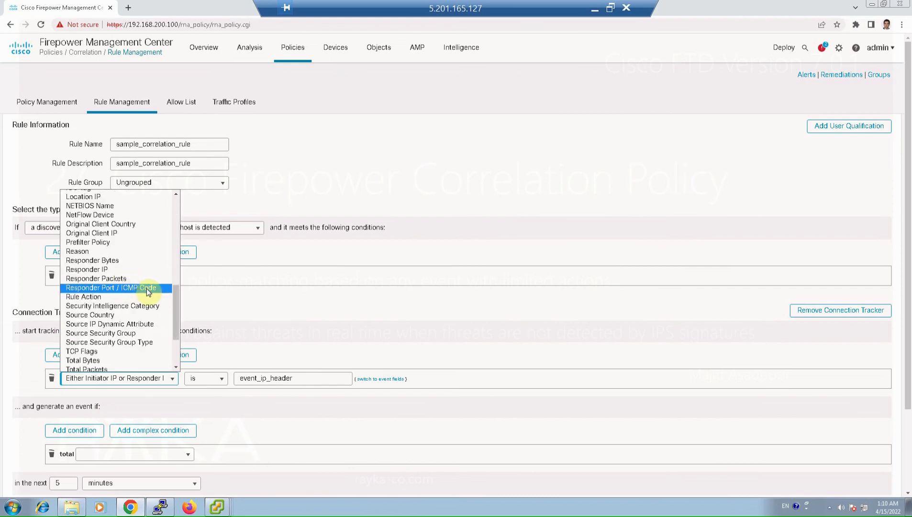
{"action": "scroll", "coordinate": [150, 333], "scroll_direction": "up", "scroll_amount": 6}
{"action": "left_click", "coordinate": [150, 333]}
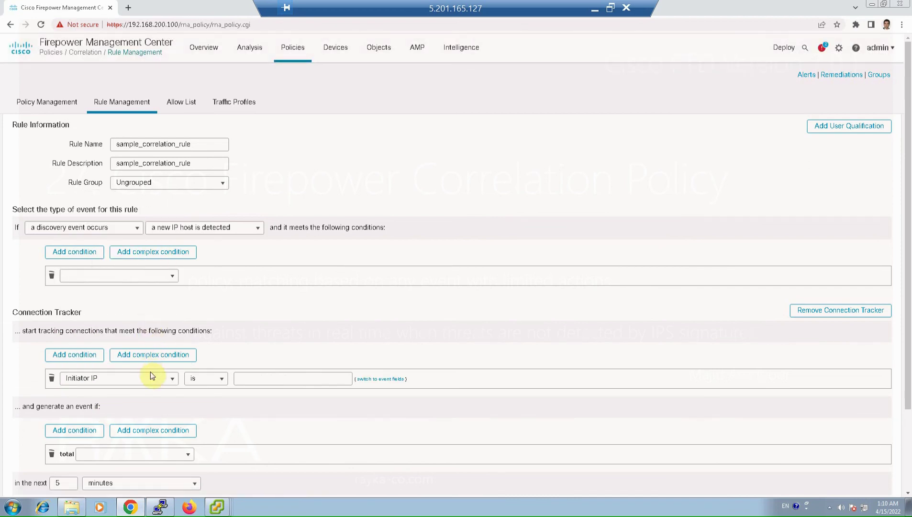
{"action": "left_click", "coordinate": [206, 378]}
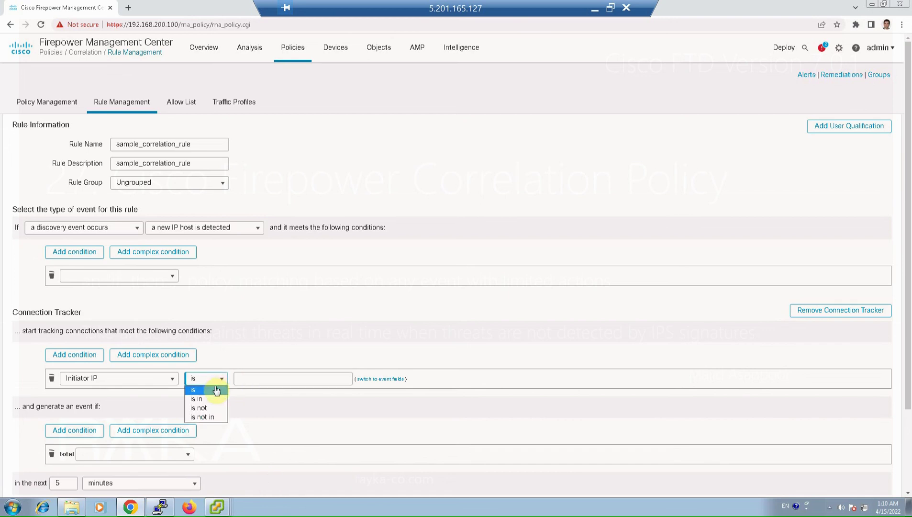
{"action": "key", "text": "Return"}
{"action": "left_click", "coordinate": [264, 378]}
{"action": "type", "text": "192.168.0.0/16"}
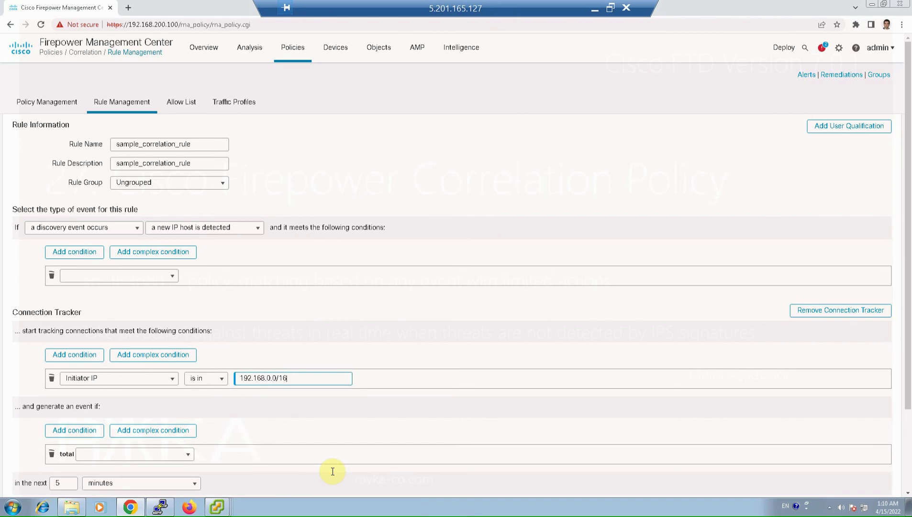
Make the tracker generate an event if Total Bytes are greater than or equal to 1 in the next 1 minute.
{"action": "scroll", "coordinate": [290, 411], "scroll_direction": "down", "scroll_amount": 1}
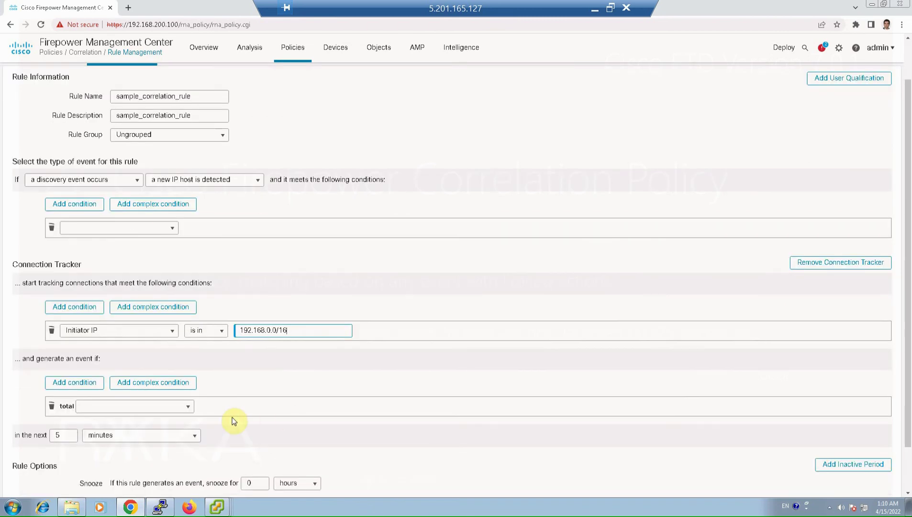
{"action": "left_click", "coordinate": [106, 407]}
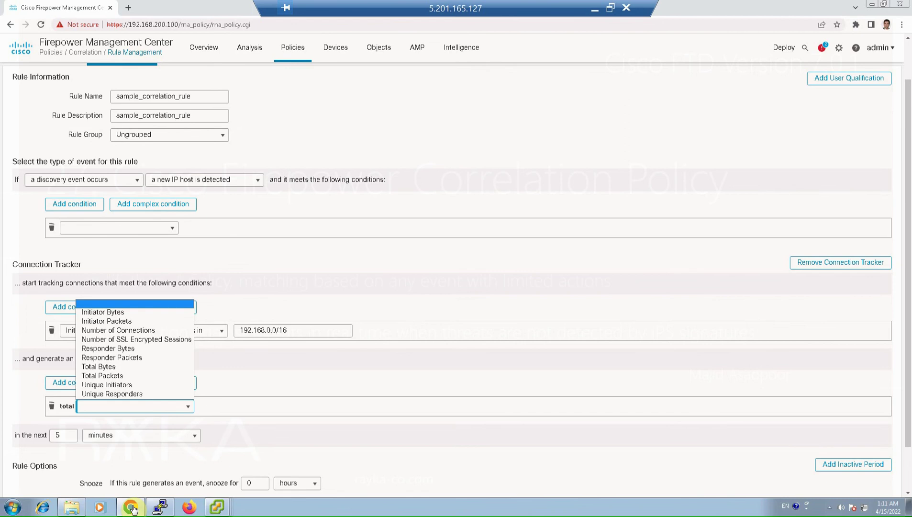
{"action": "left_click", "coordinate": [112, 368]}
{"action": "left_click", "coordinate": [244, 455]}
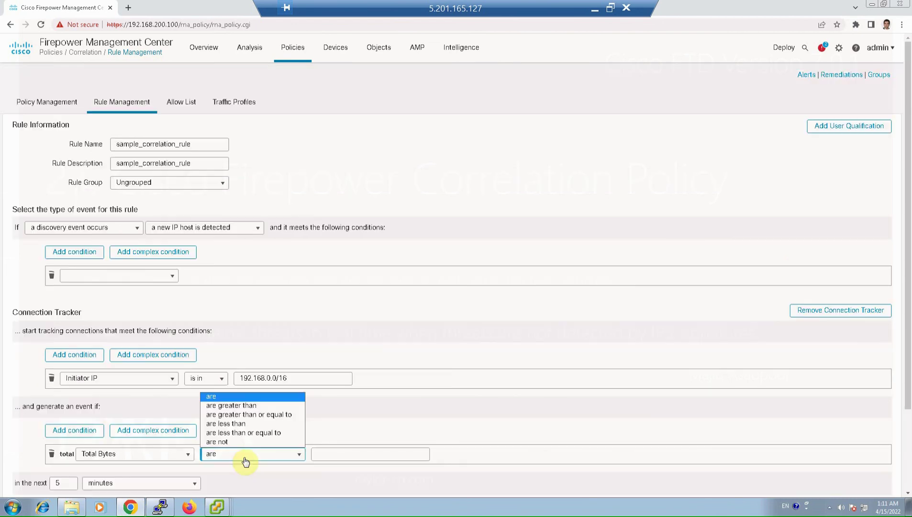
{"action": "left_click", "coordinate": [259, 418]}
{"action": "left_click", "coordinate": [324, 450]}
{"action": "type", "text": "1"}
{"action": "key", "text": "Tab"}
{"action": "type", "text": "1"}
{"action": "scroll", "coordinate": [495, 444], "scroll_direction": "down", "scroll_amount": 2}
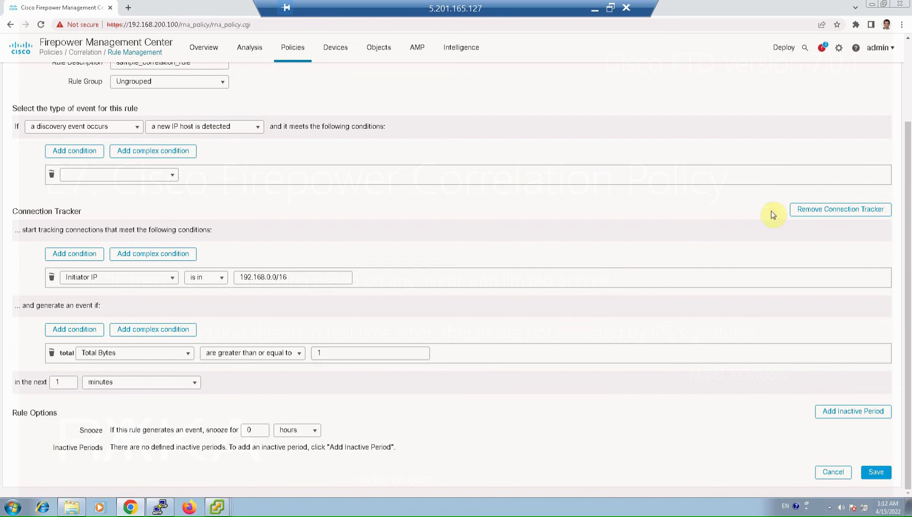
Set the rule's snooze period to 1 minute after it generates an event.
{"action": "scroll", "coordinate": [457, 268], "scroll_direction": "up", "scroll_amount": 3}
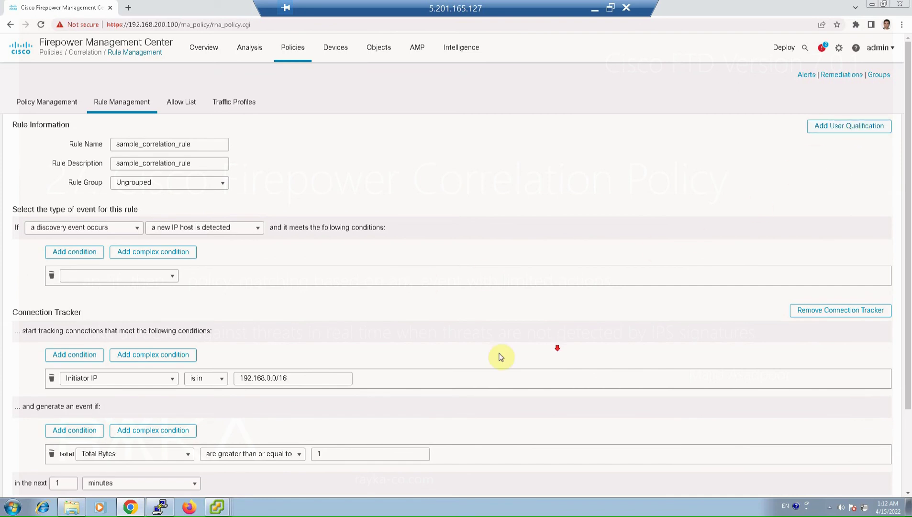
{"action": "scroll", "coordinate": [500, 356], "scroll_direction": "down", "scroll_amount": 3}
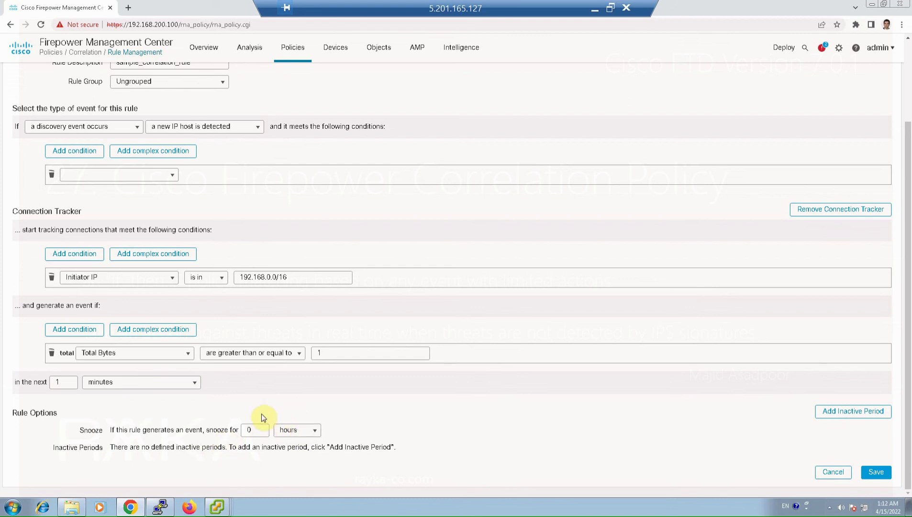
{"action": "double_click", "coordinate": [251, 429]}
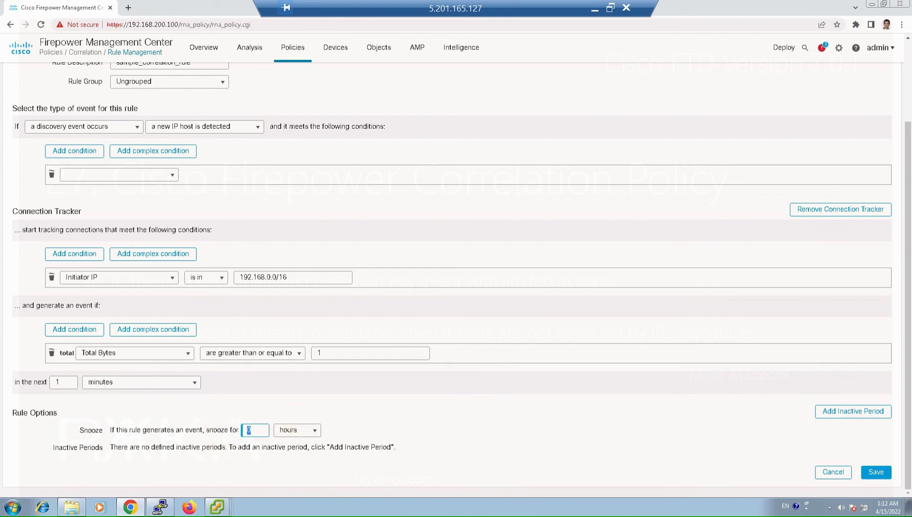
{"action": "type", "text": "1"}
{"action": "left_click", "coordinate": [306, 429]}
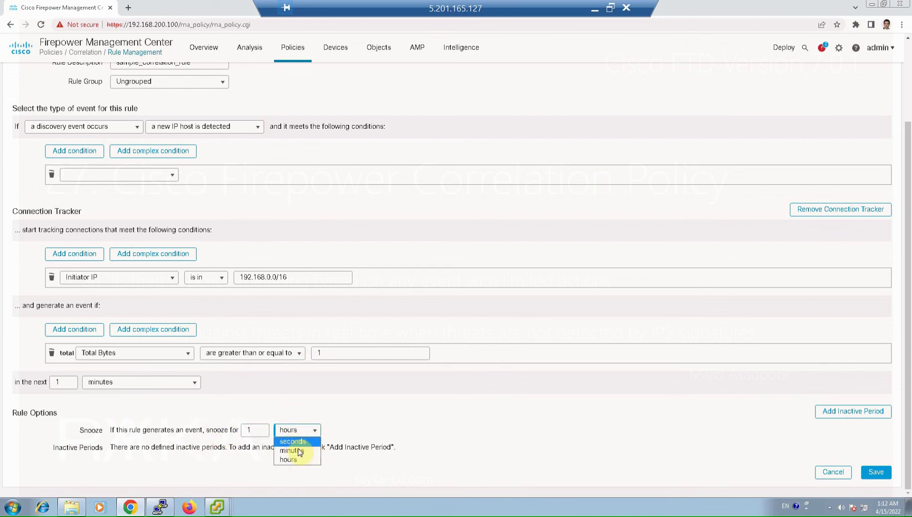
{"action": "left_click", "coordinate": [299, 451]}
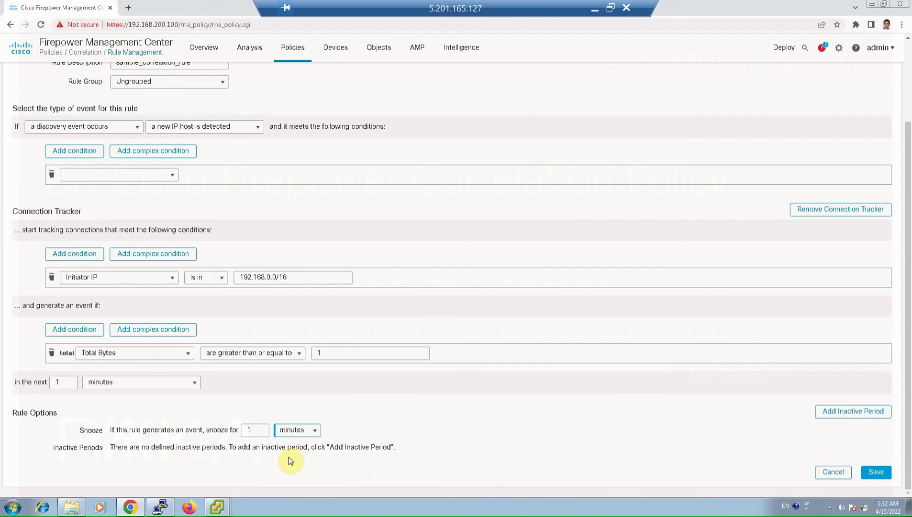
Add a daily inactive period at 12:00 PM for 10 minutes and save the correlation rule.
{"action": "left_click", "coordinate": [878, 419]}
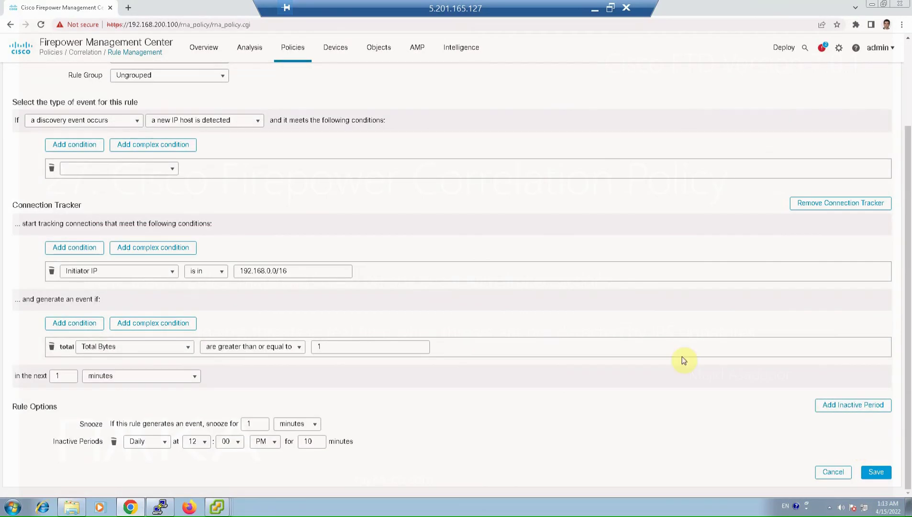
{"action": "scroll", "coordinate": [404, 258], "scroll_direction": "up", "scroll_amount": 3}
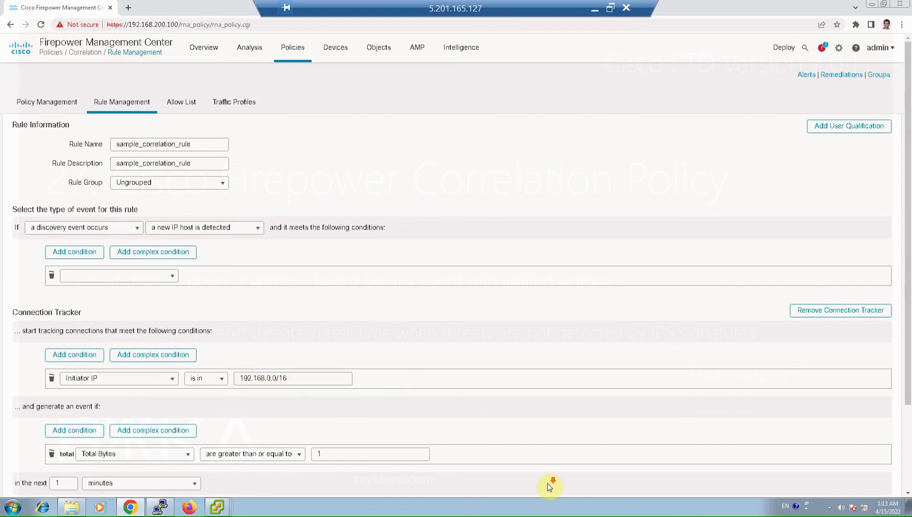
{"action": "scroll", "coordinate": [549, 484], "scroll_direction": "down", "scroll_amount": 2}
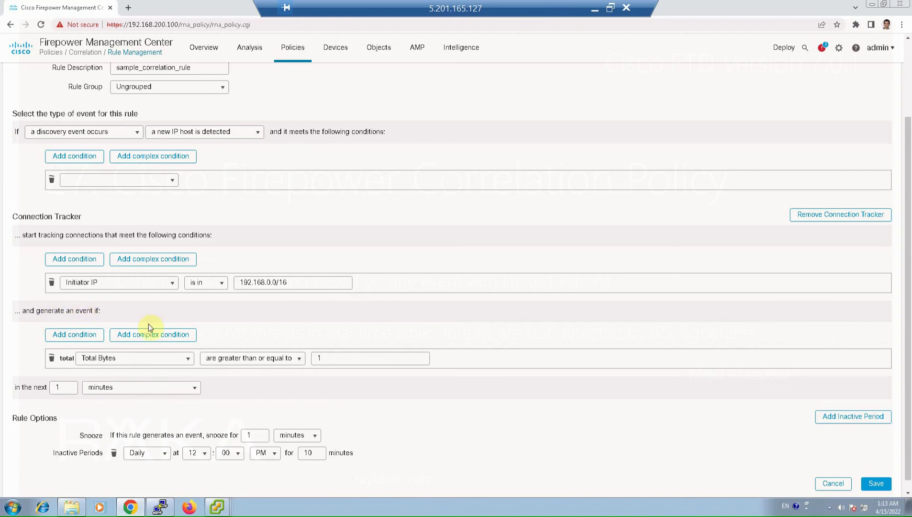
{"action": "scroll", "coordinate": [268, 351], "scroll_direction": "down", "scroll_amount": 1}
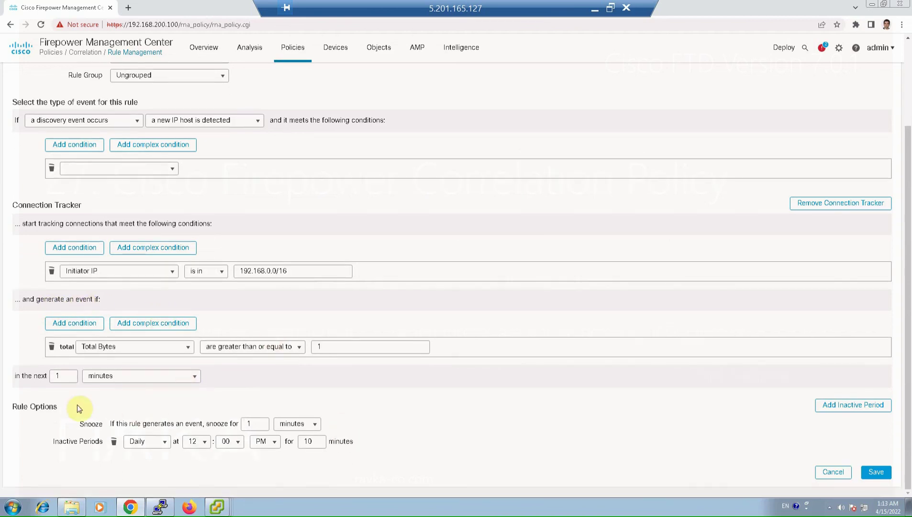
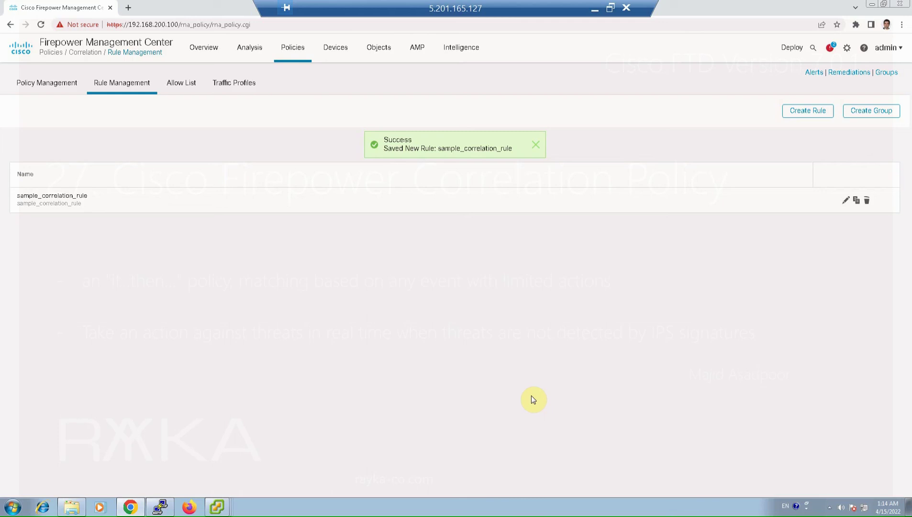
Create a correlation policy named correlation_policy1 with correlation_policy1 as its description.
{"action": "left_click", "coordinate": [60, 83]}
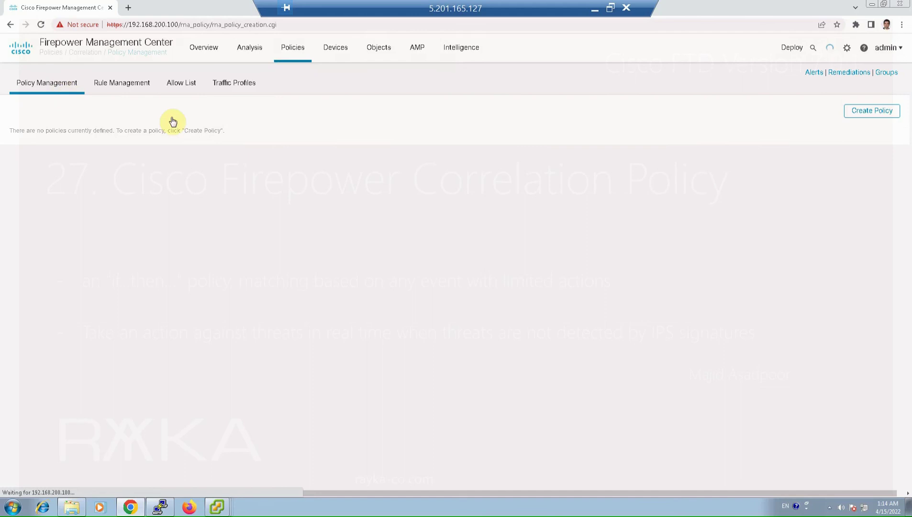
{"action": "left_click", "coordinate": [869, 112]}
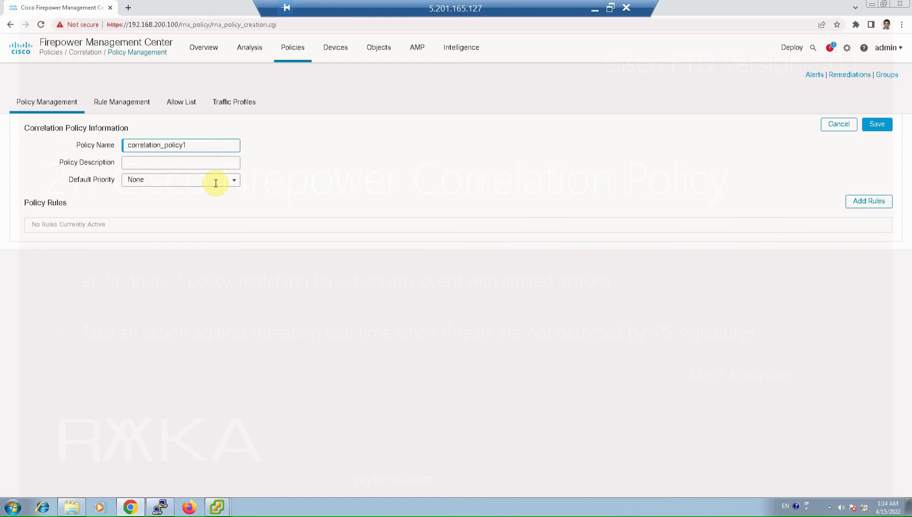
{"action": "key", "text": "ctrl+a"}
{"action": "key", "text": "ctrl+c"}
{"action": "left_click", "coordinate": [214, 194]}
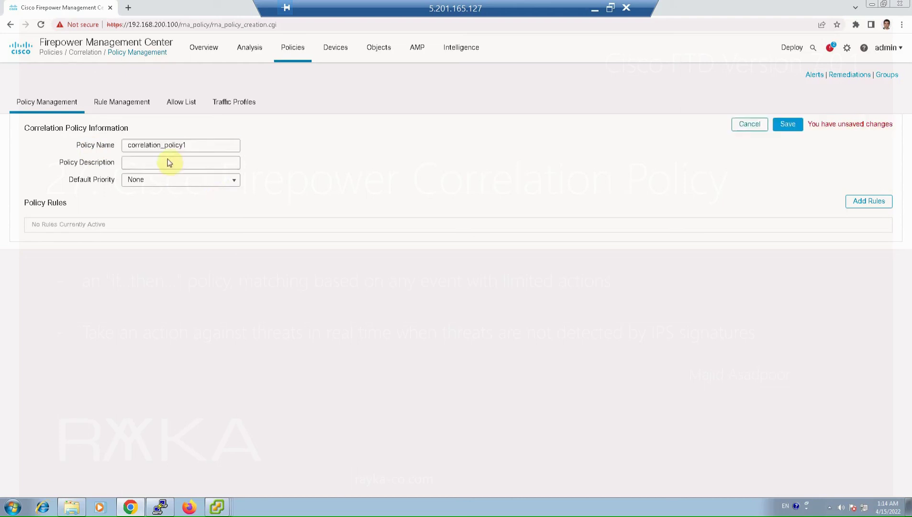
{"action": "left_click", "coordinate": [169, 163]}
{"action": "key", "text": "ctrl+v"}
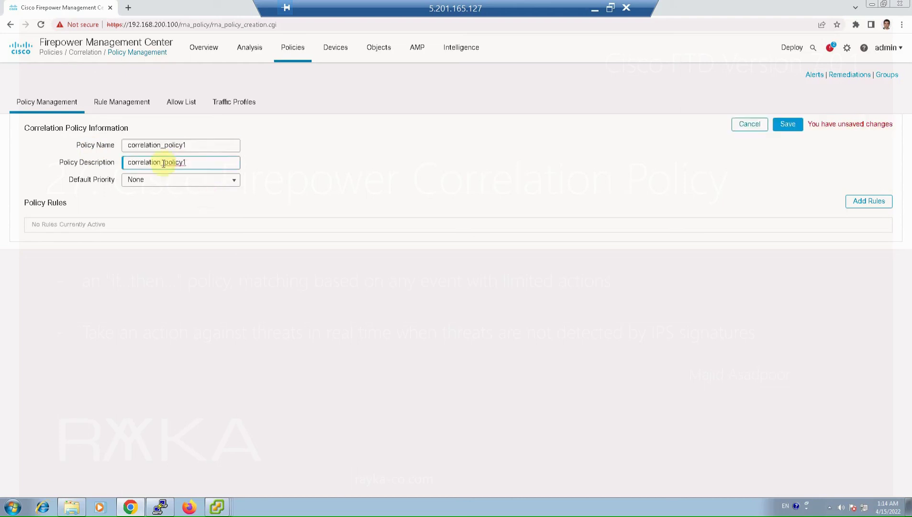
Add the ungrouped sample_correlation_rule to the correlation policy's rules.
{"action": "left_click", "coordinate": [864, 204]}
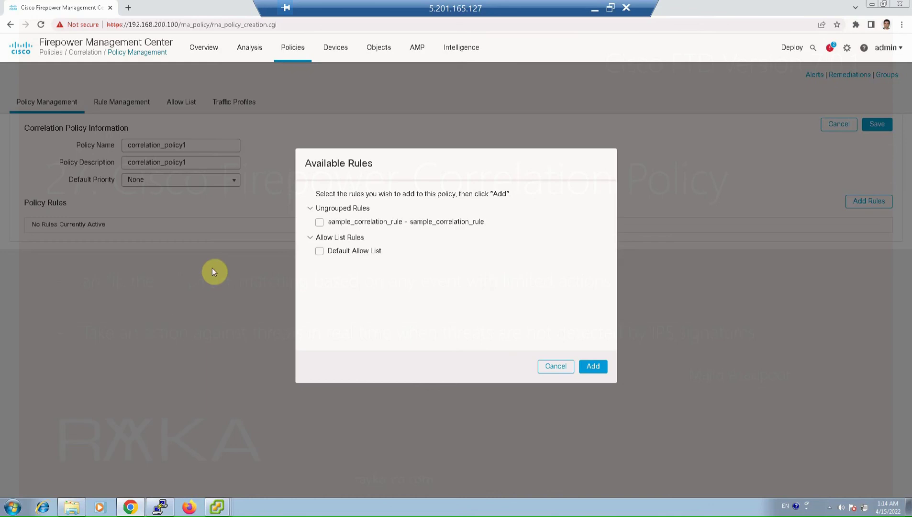
{"action": "left_click", "coordinate": [319, 222]}
{"action": "left_click", "coordinate": [590, 366]}
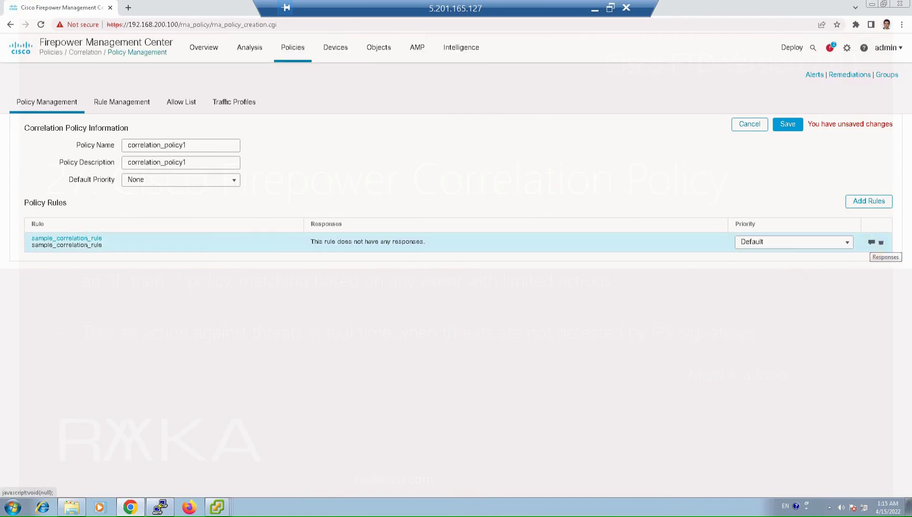
Assign only the block_src_ip remediation as the response for sample_correlation_rule, leaving nmap_scan_details unassigned.
{"action": "left_click", "coordinate": [871, 242]}
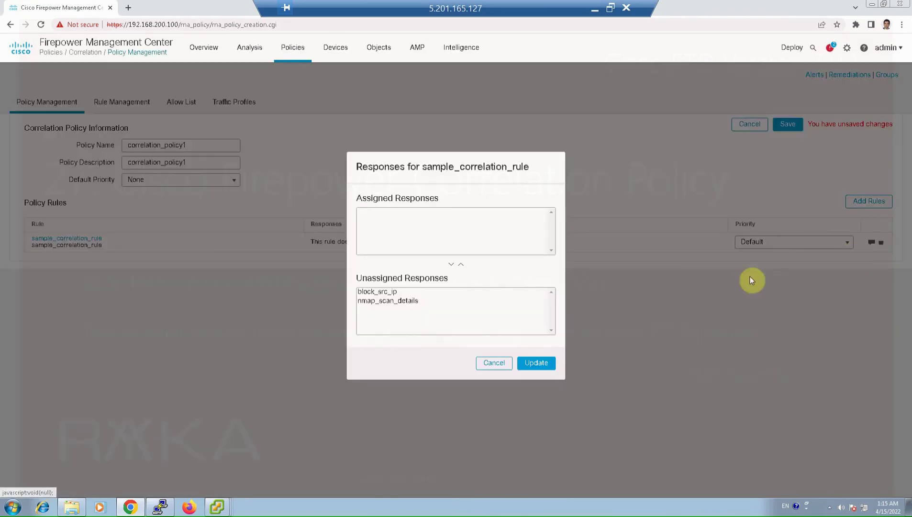
{"action": "left_click", "coordinate": [389, 292]}
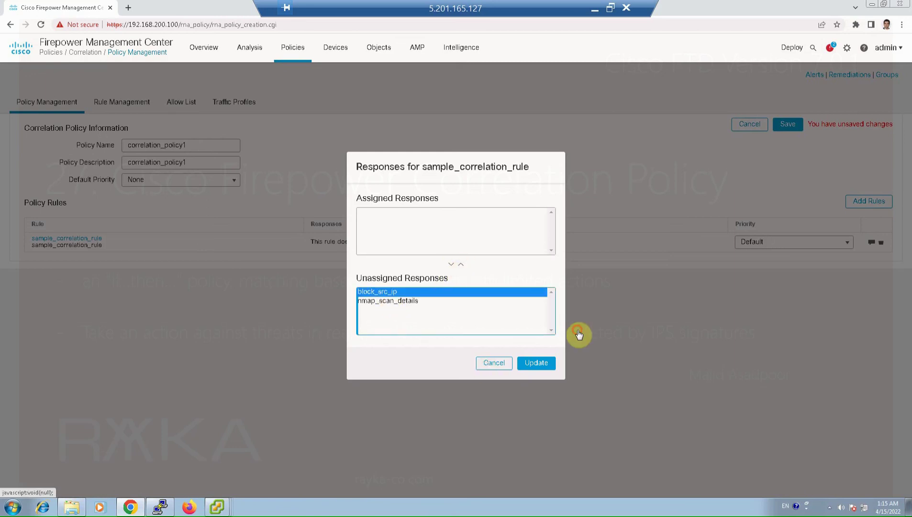
{"action": "left_click", "coordinate": [460, 264]}
{"action": "left_click", "coordinate": [388, 292]}
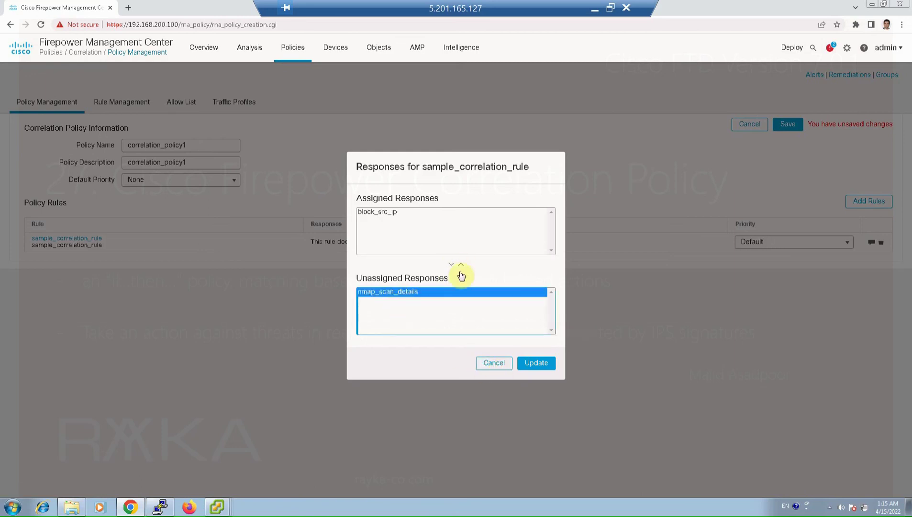
{"action": "left_click", "coordinate": [461, 264]}
{"action": "left_click", "coordinate": [407, 221]}
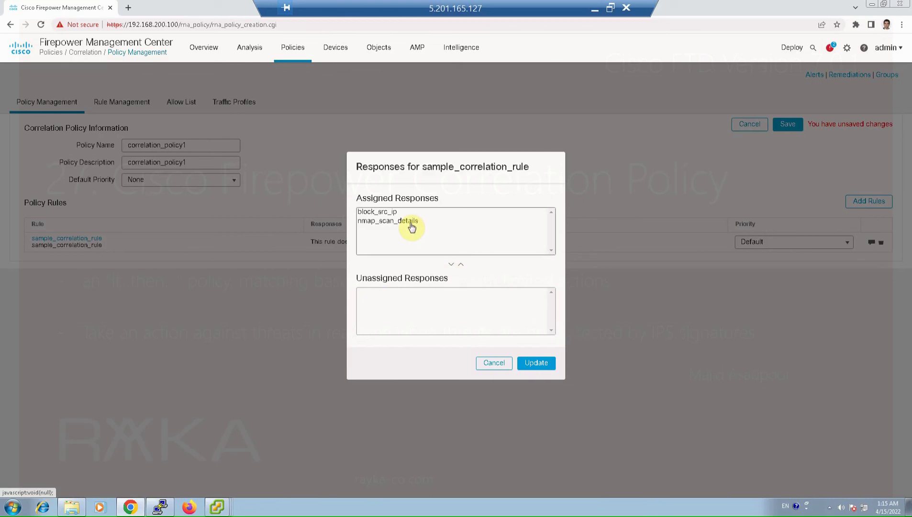
{"action": "left_click", "coordinate": [450, 264]}
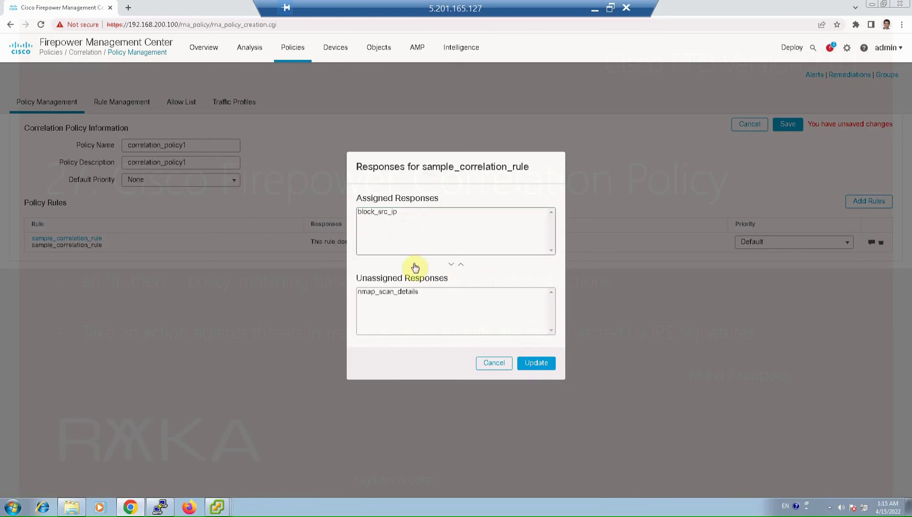
{"action": "left_click", "coordinate": [535, 363]}
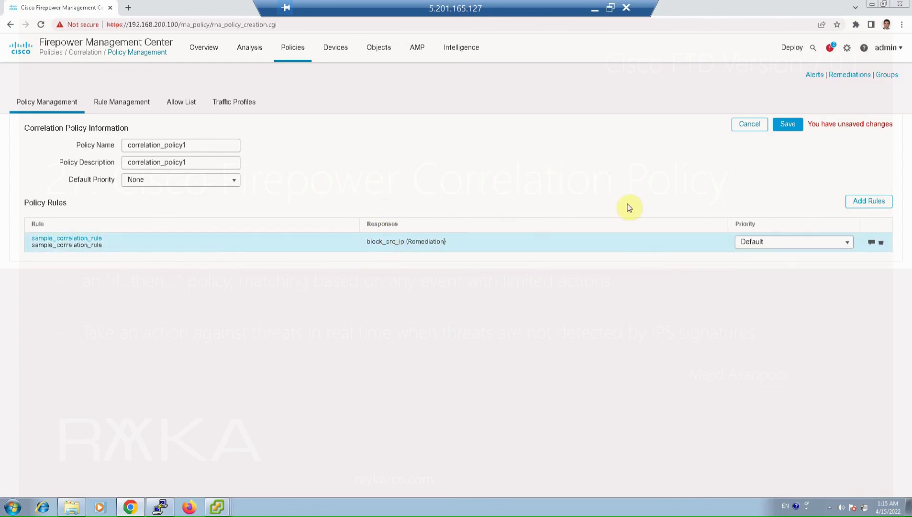
Save and activate correlation_policy1, and check the deployment page for pending device changes.
{"action": "left_click", "coordinate": [787, 125]}
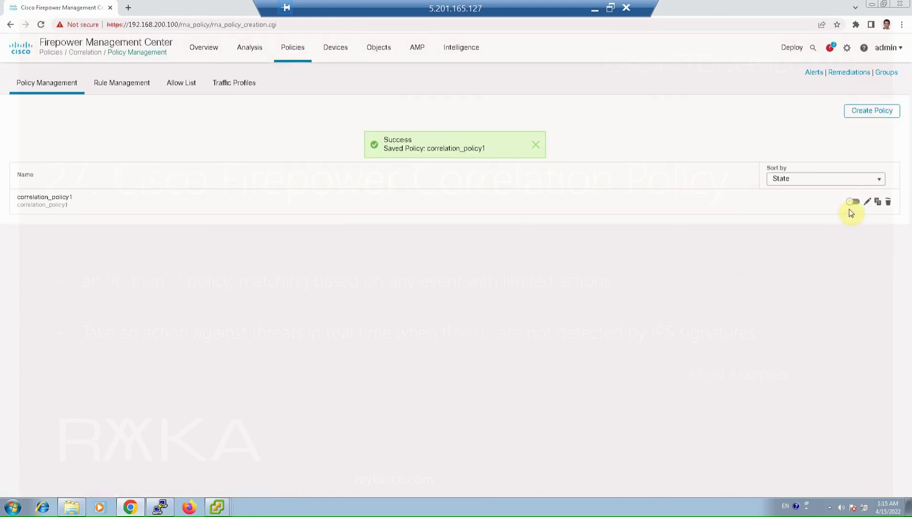
{"action": "left_click", "coordinate": [851, 202]}
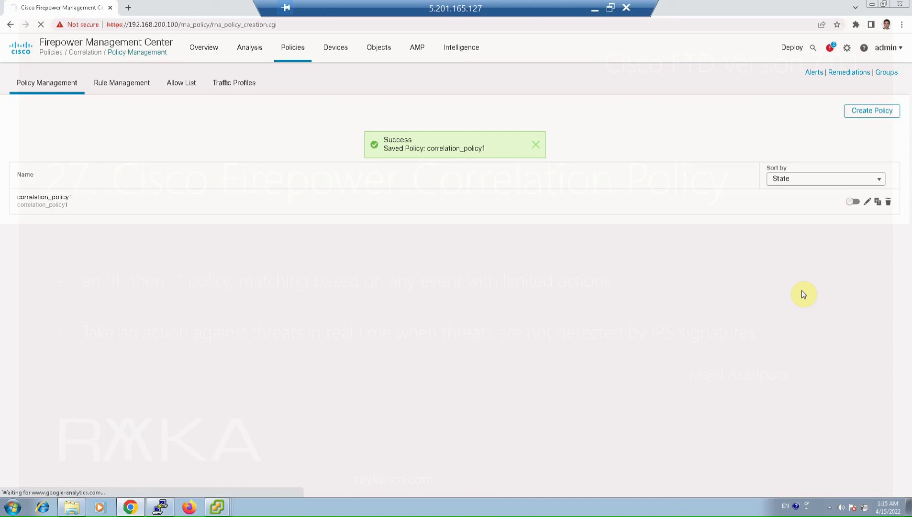
{"action": "left_click", "coordinate": [852, 201]}
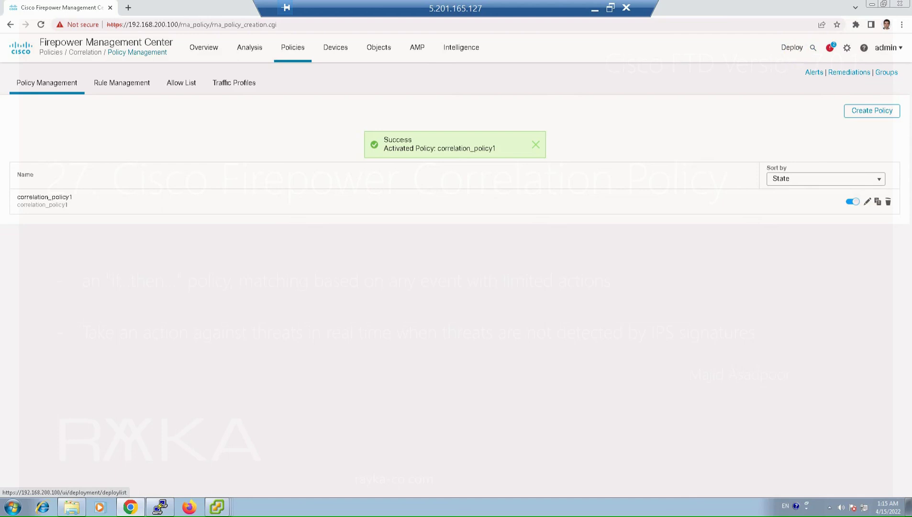
{"action": "left_click", "coordinate": [792, 48]}
{"action": "left_click", "coordinate": [793, 77]}
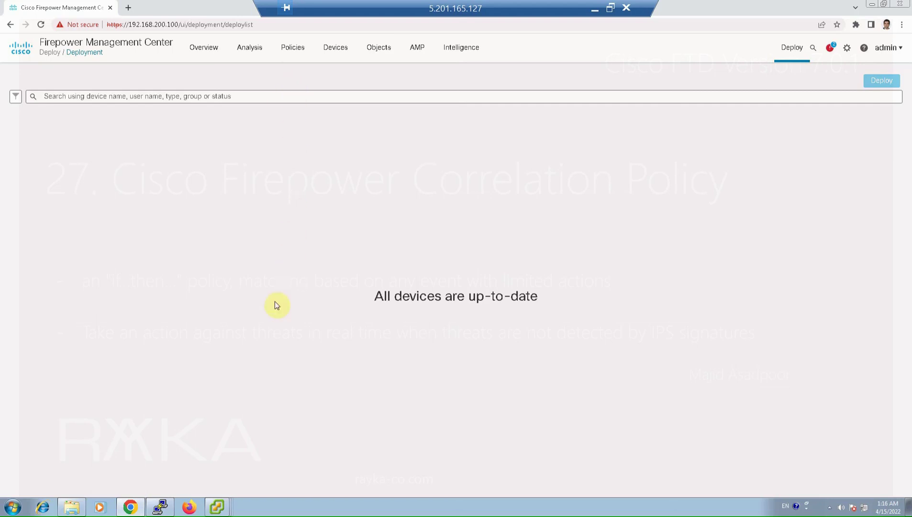
Switch to the Windows7-Test virtual machine console and set the test net no_gw_no_dhcp connection's IPv4 address to 192.168.1.121.
{"action": "left_click", "coordinate": [218, 508]}
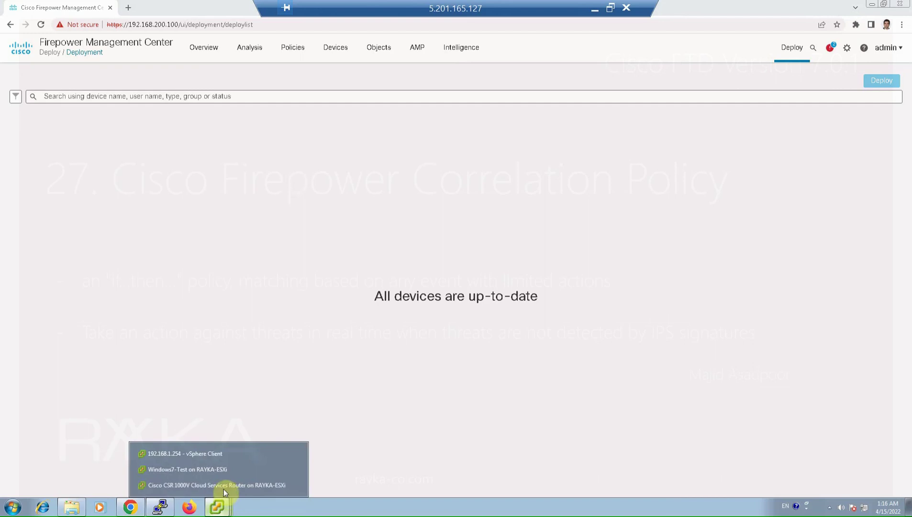
{"action": "left_click", "coordinate": [219, 467]}
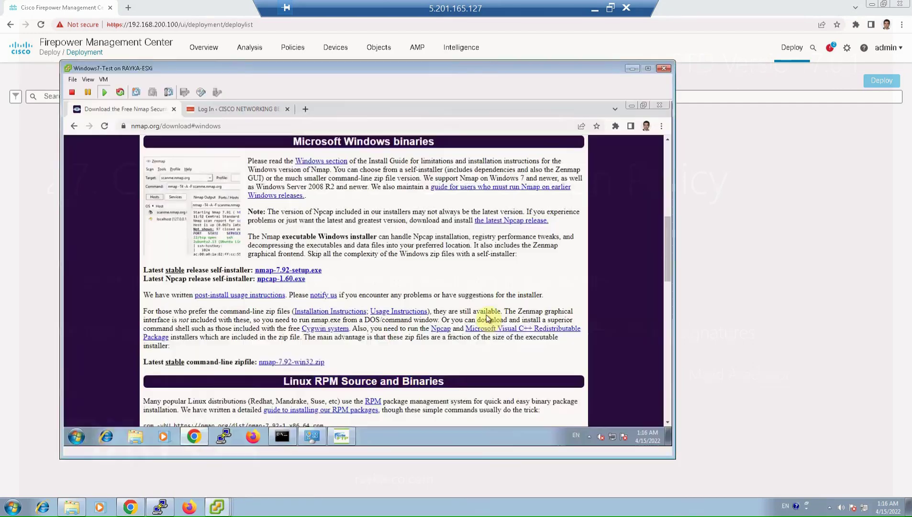
{"action": "left_click", "coordinate": [312, 433]}
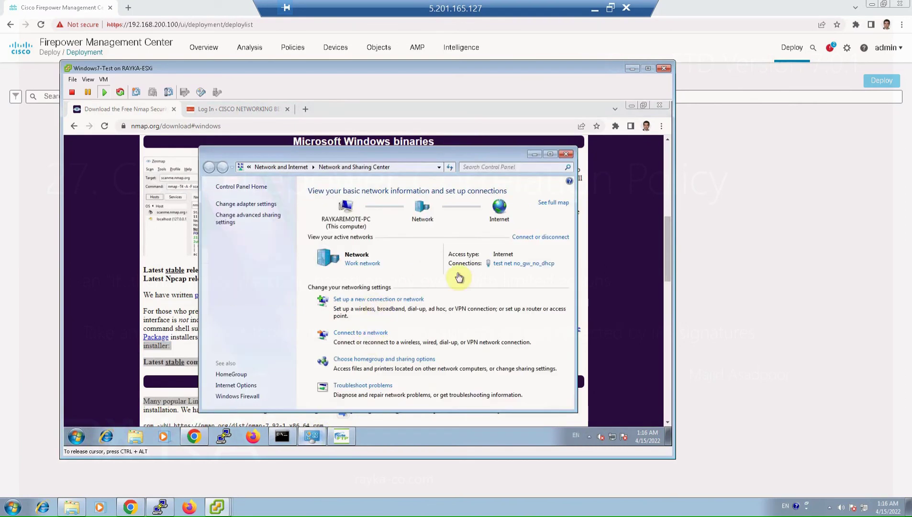
{"action": "left_click", "coordinate": [504, 264]}
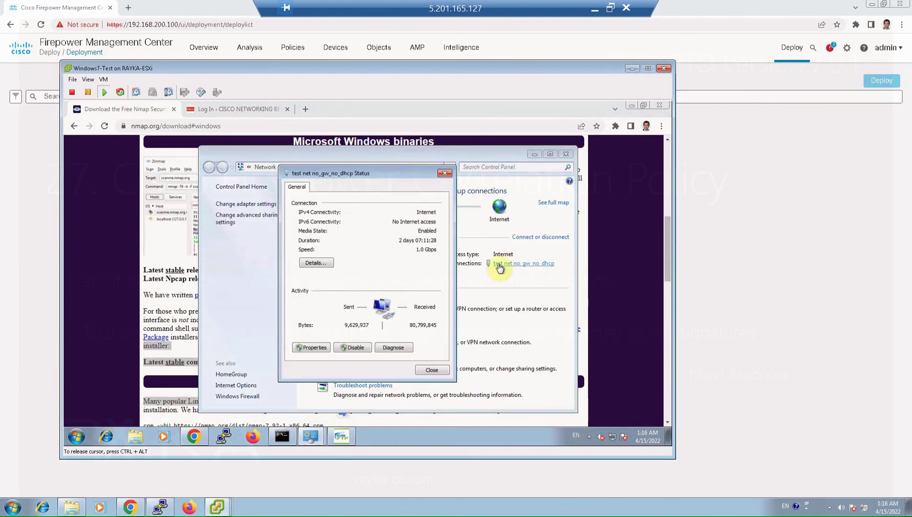
{"action": "left_click", "coordinate": [312, 348]}
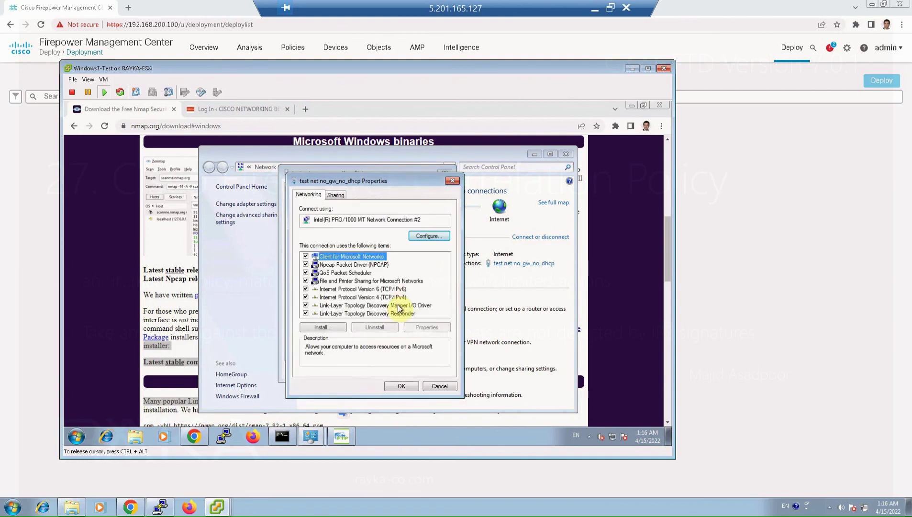
{"action": "double_click", "coordinate": [394, 297]}
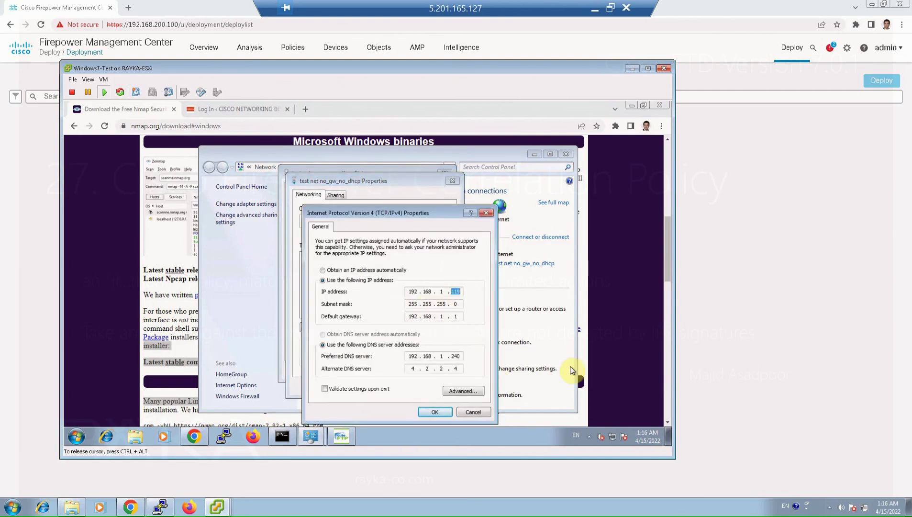
{"action": "type", "text": "121"}
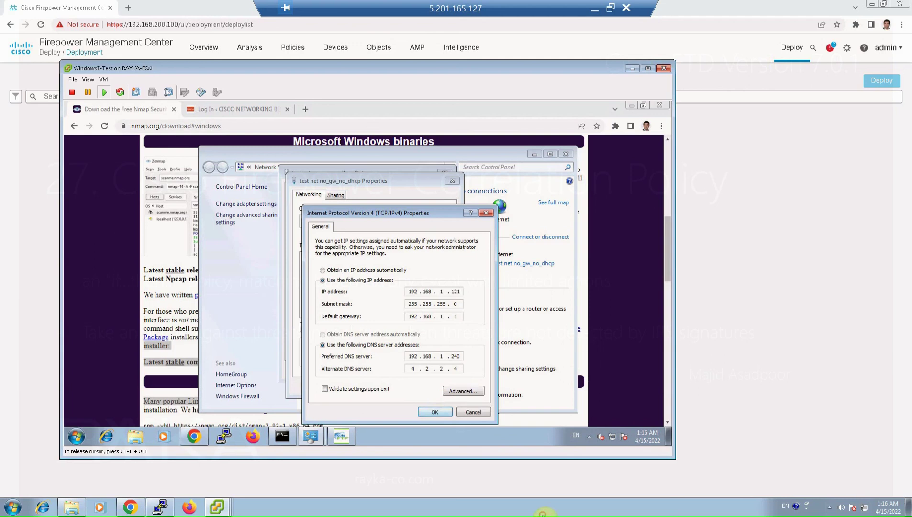
{"action": "left_click", "coordinate": [434, 412]}
{"action": "left_click", "coordinate": [415, 313]}
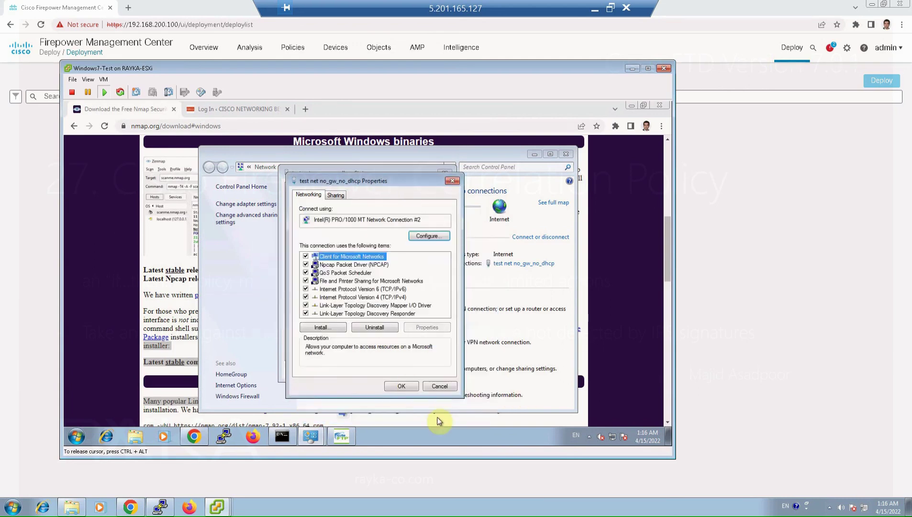
{"action": "key", "text": "Return"}
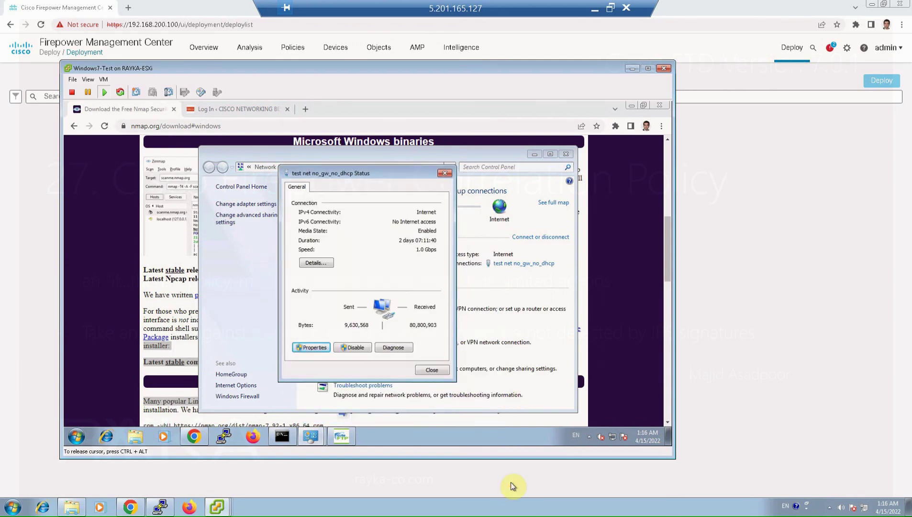
{"action": "left_click", "coordinate": [417, 373]}
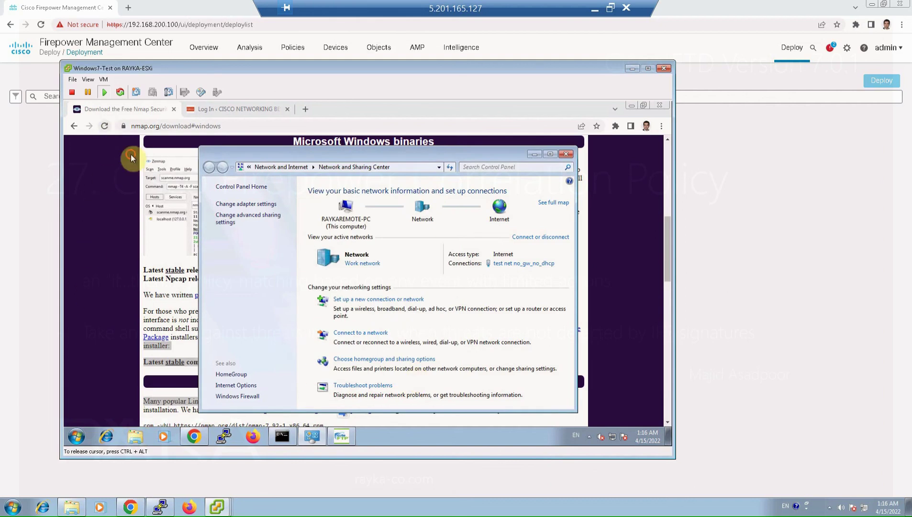
Generate test traffic from the virtual machine by reloading the Nmap download and rayka-co.com login pages and pinging 8.8.8.8.
{"action": "left_click", "coordinate": [130, 194]}
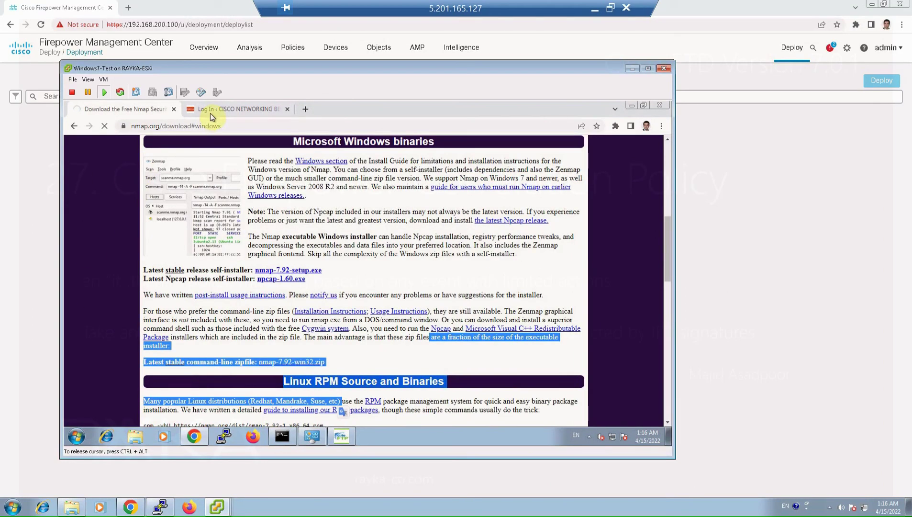
{"action": "key", "text": "ctrl+Tab"}
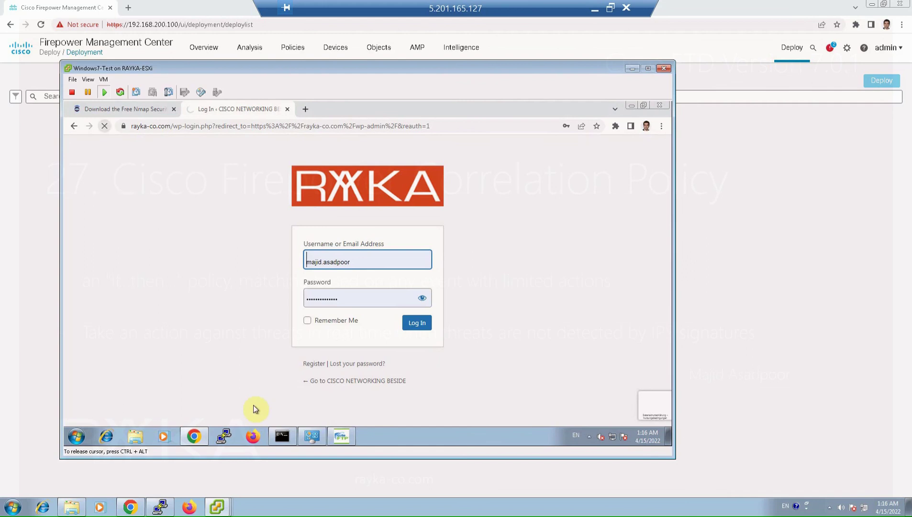
{"action": "left_click", "coordinate": [281, 437]}
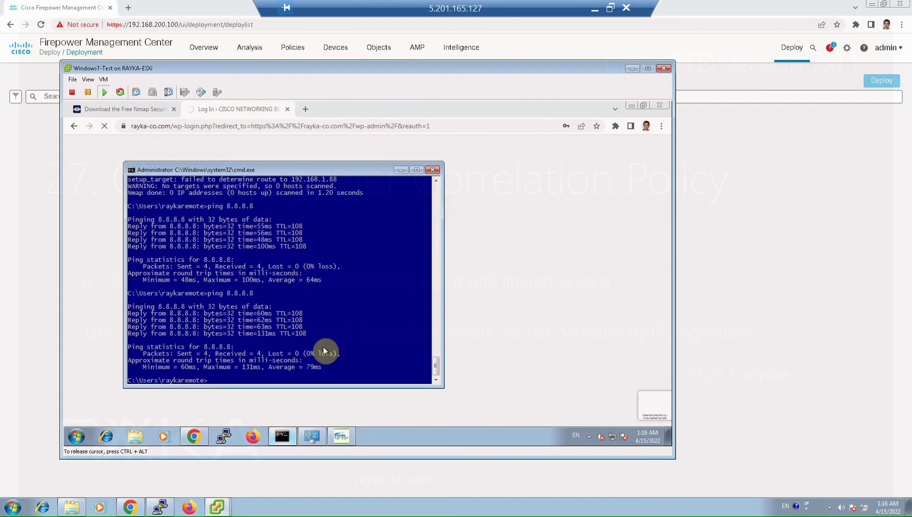
{"action": "key", "text": "Up"}
{"action": "key", "text": "Return"}
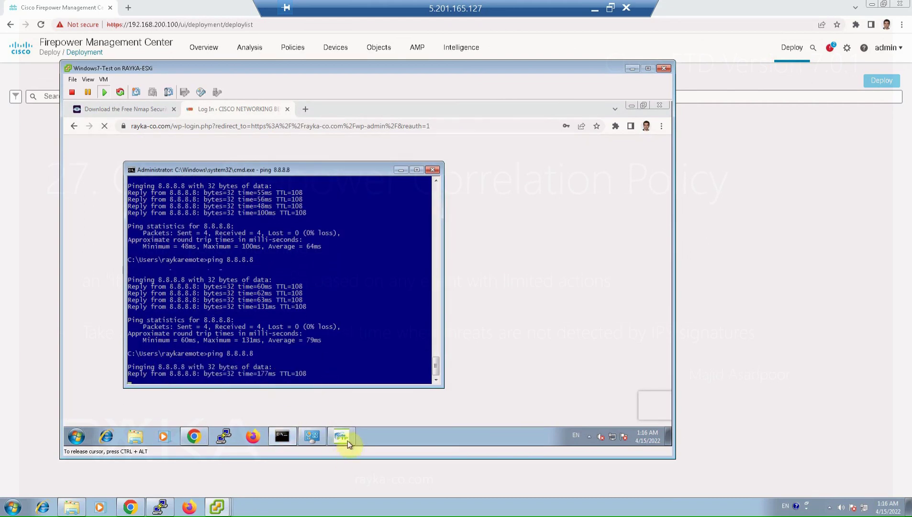
Switch to CuteFTP, dismiss the login prompt and try another FTP connection to 192.168.1.88.
{"action": "left_click", "coordinate": [342, 437]}
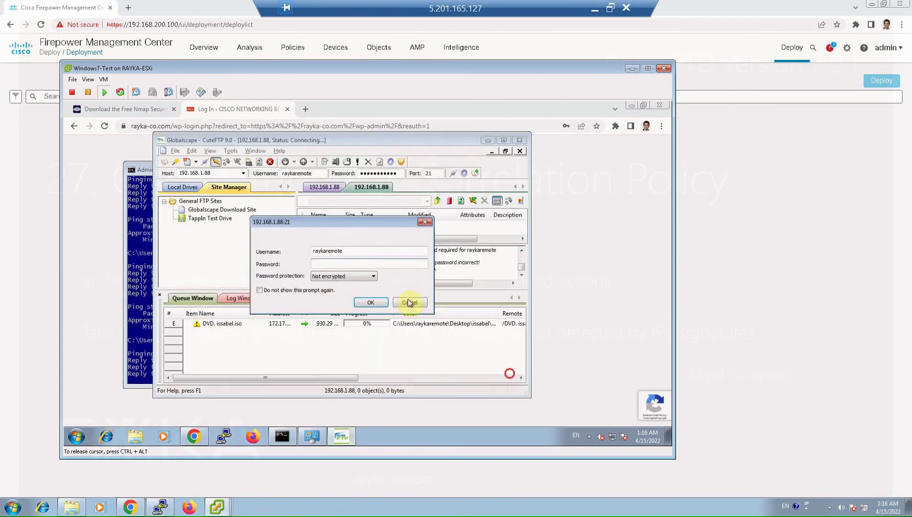
{"action": "left_click", "coordinate": [409, 302]}
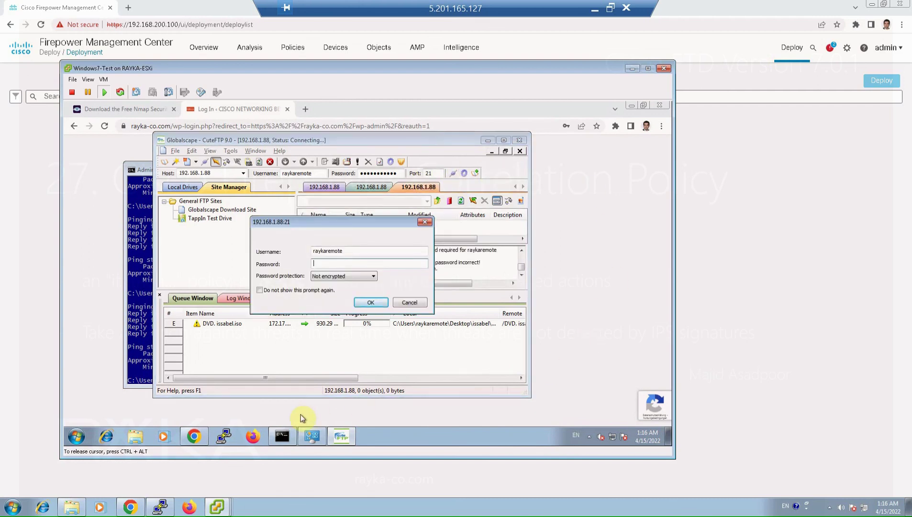
{"action": "left_click", "coordinate": [378, 400]}
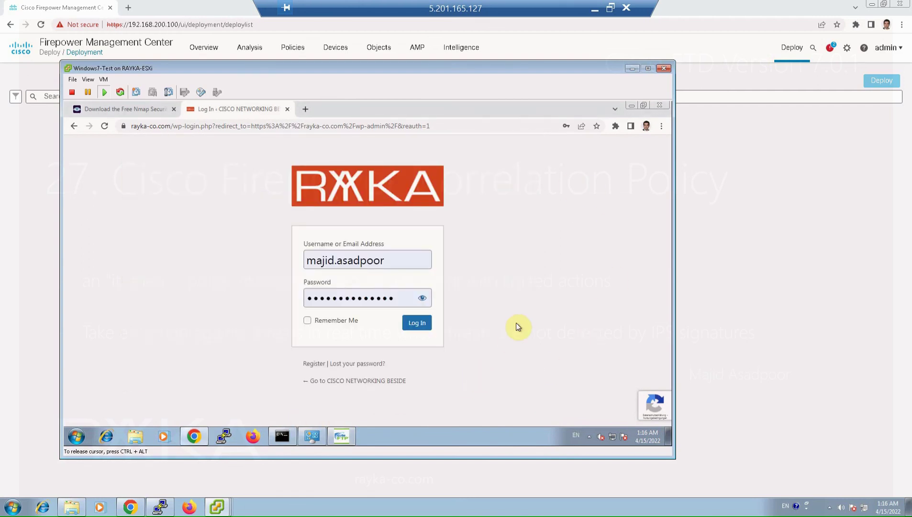
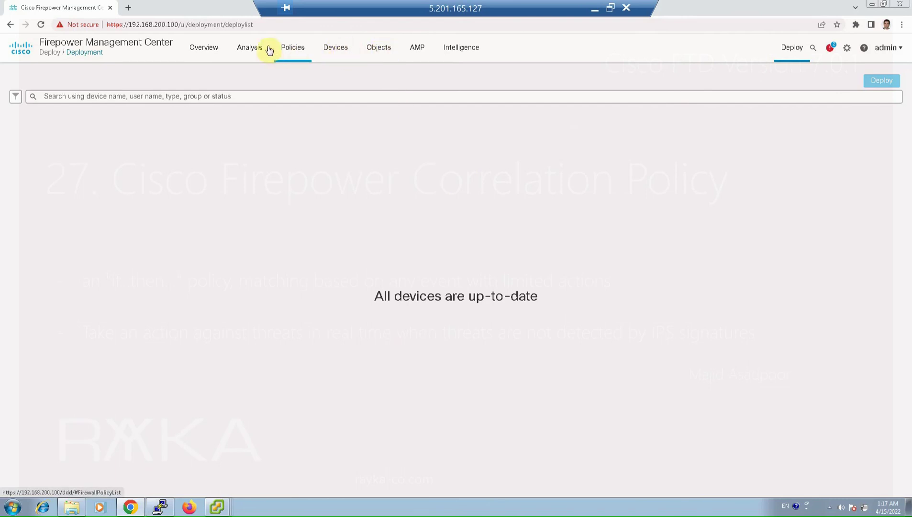
Open the correlation events list and examine the event's source IP, policy, rule, device and interface columns.
{"action": "left_click", "coordinate": [243, 47]}
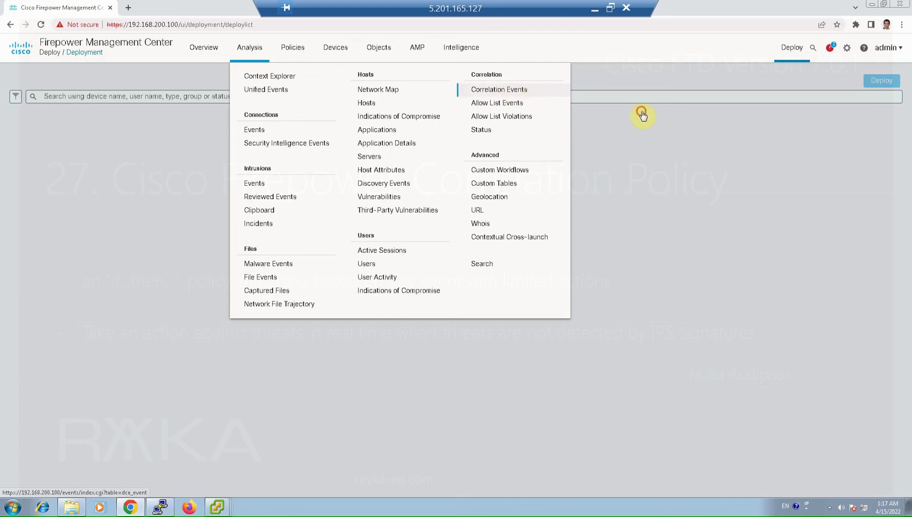
{"action": "left_click", "coordinate": [642, 115]}
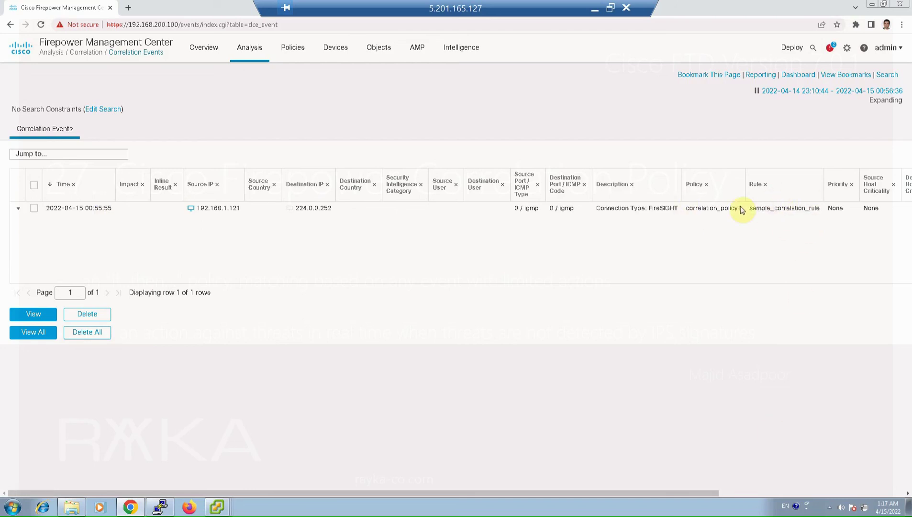
{"action": "scroll", "coordinate": [456, 239], "scroll_direction": "right", "scroll_amount": 5}
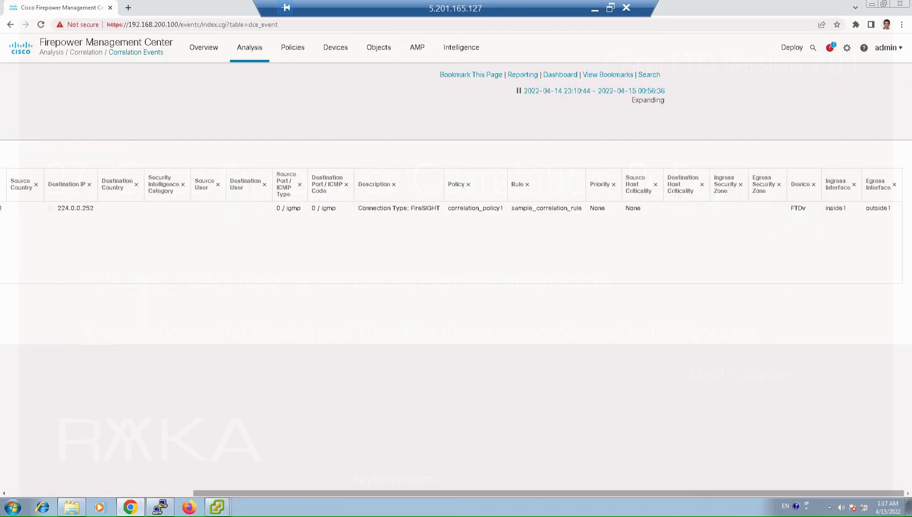
{"action": "left_click_drag", "start_coordinate": [718, 493], "coordinate": [631, 491]}
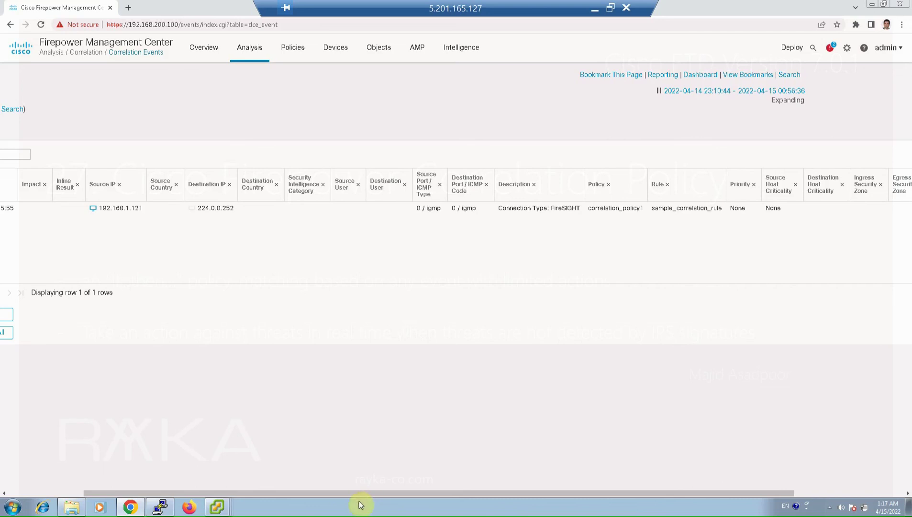
Switch to PuTTY, restart the inactive router session, log in as rayka with the account password, and enter privileged mode with the enable password.
{"action": "left_click", "coordinate": [160, 506]}
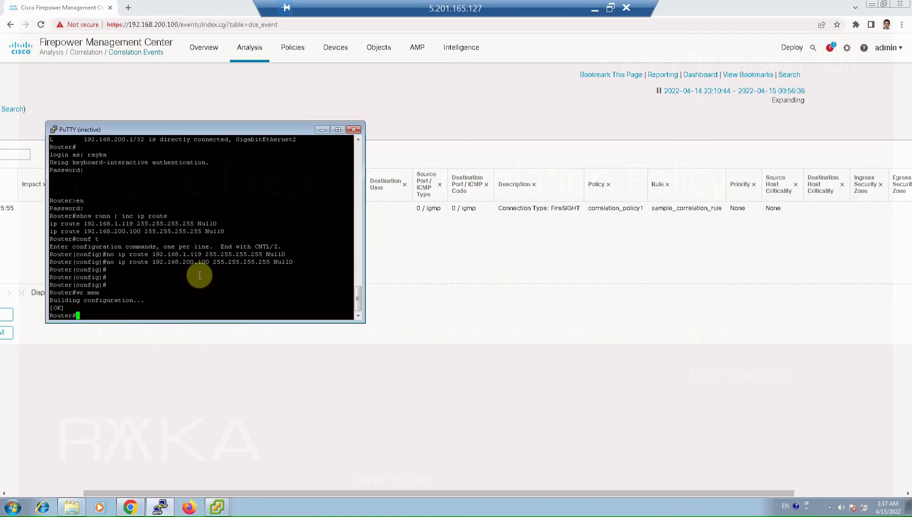
{"action": "right_click", "coordinate": [90, 129]}
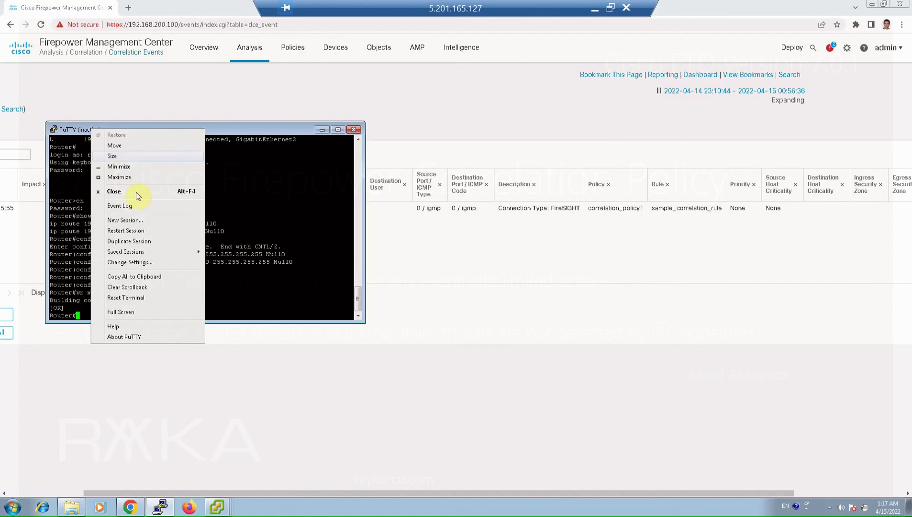
{"action": "left_click", "coordinate": [133, 233]}
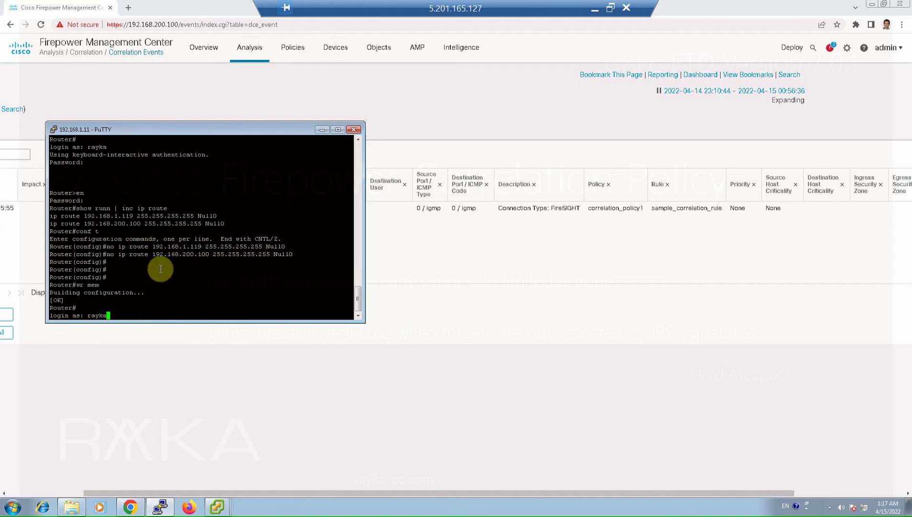
{"action": "type", "text": "rayka"}
{"action": "key", "text": "Return"}
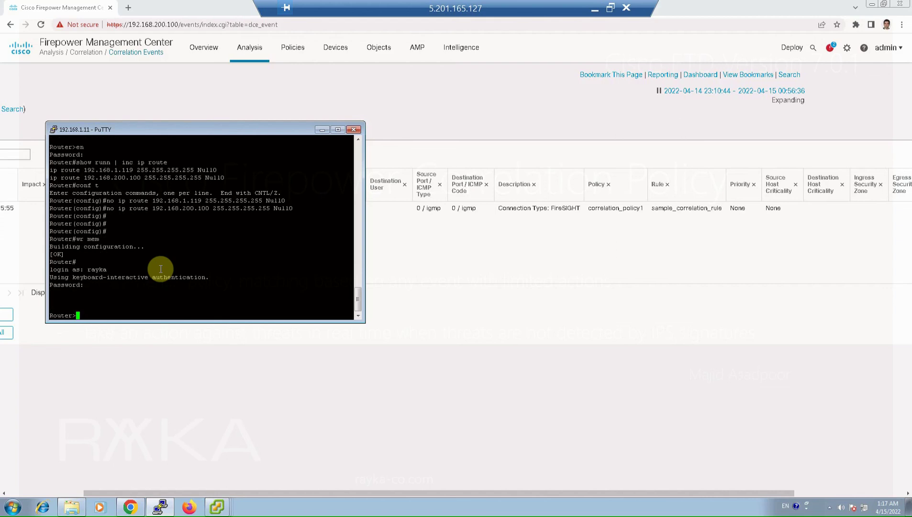
{"action": "type", "text": "en"}
{"action": "key", "text": "Return"}
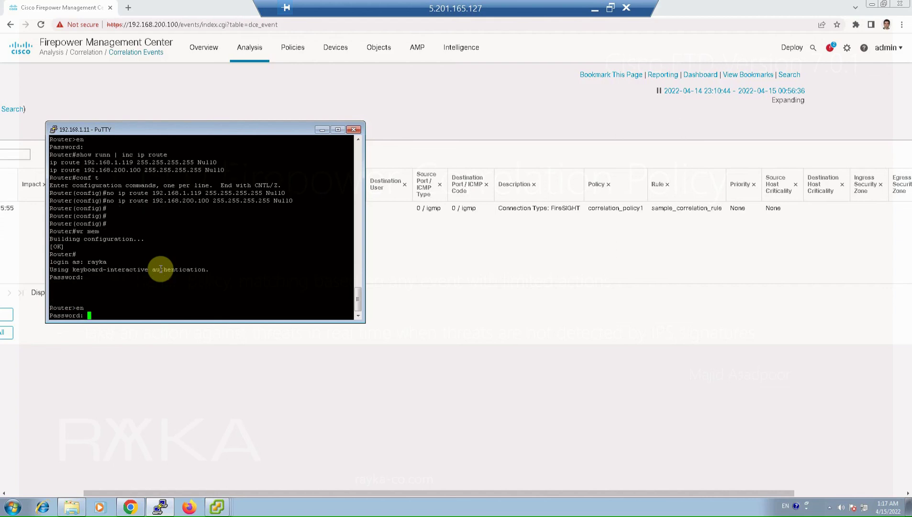
{"action": "key", "text": "Return"}
Run show ip route on the router and check the static host route and its outgoing interface.
{"action": "type", "text": "show ip route"}
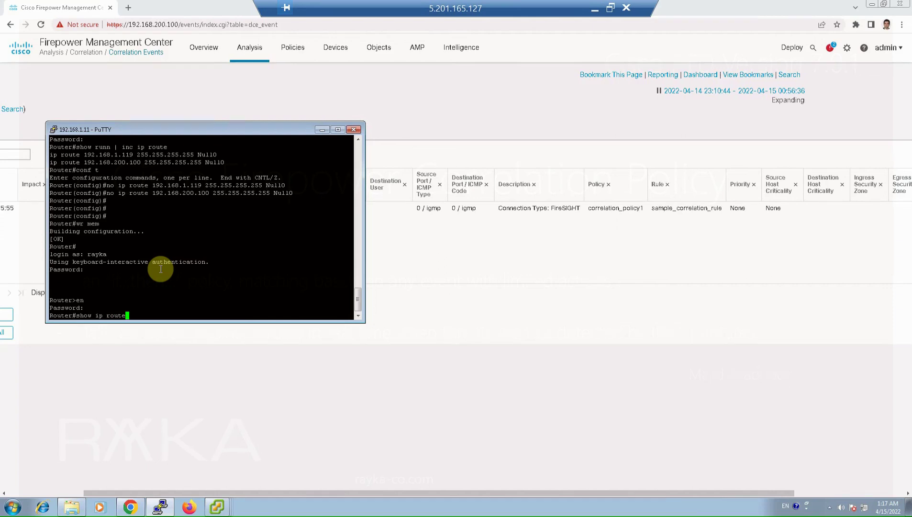
{"action": "key", "text": "Return"}
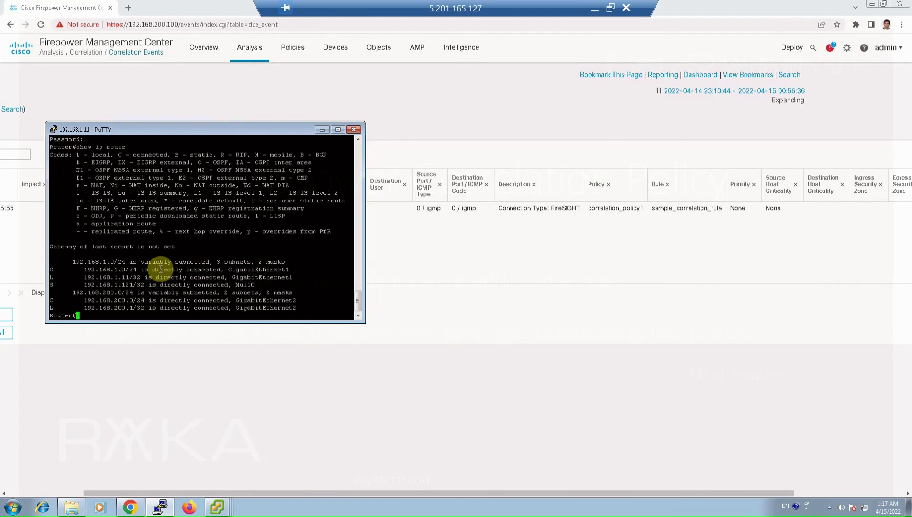
{"action": "left_click_drag", "start_coordinate": [60, 286], "coordinate": [211, 285]}
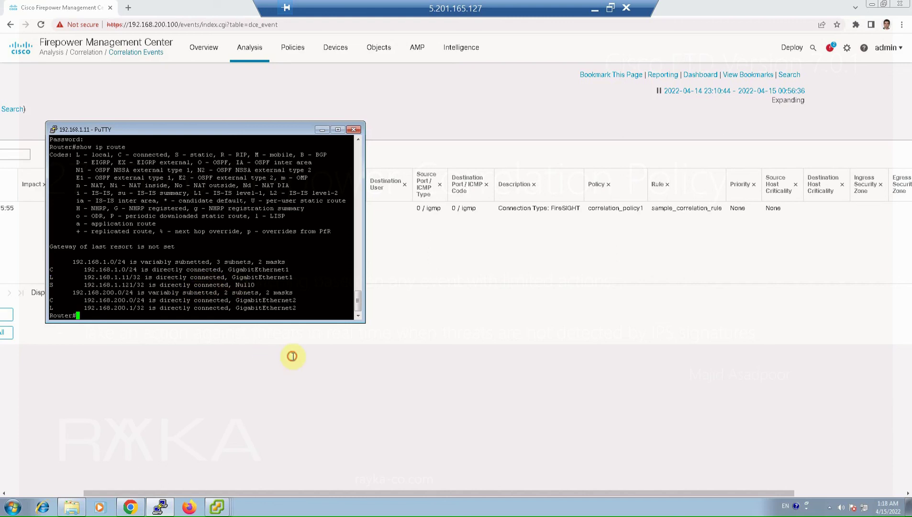
{"action": "double_click", "coordinate": [245, 285]}
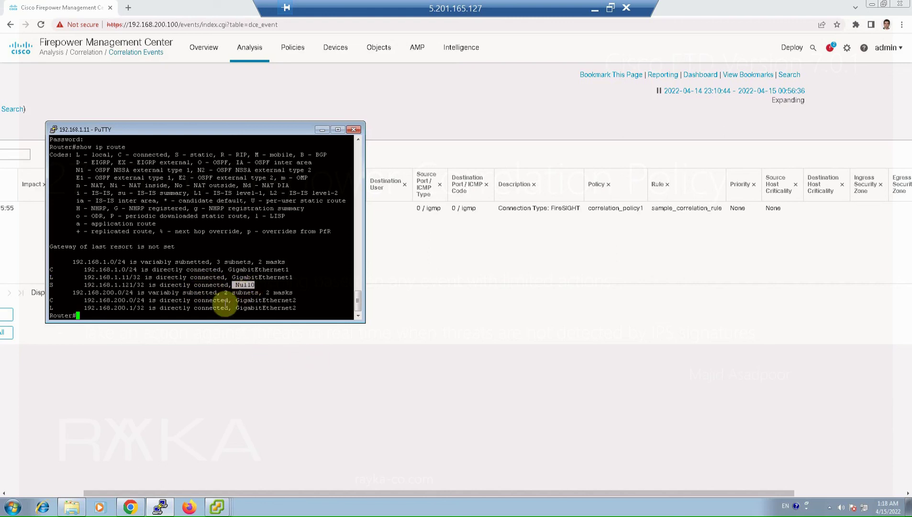